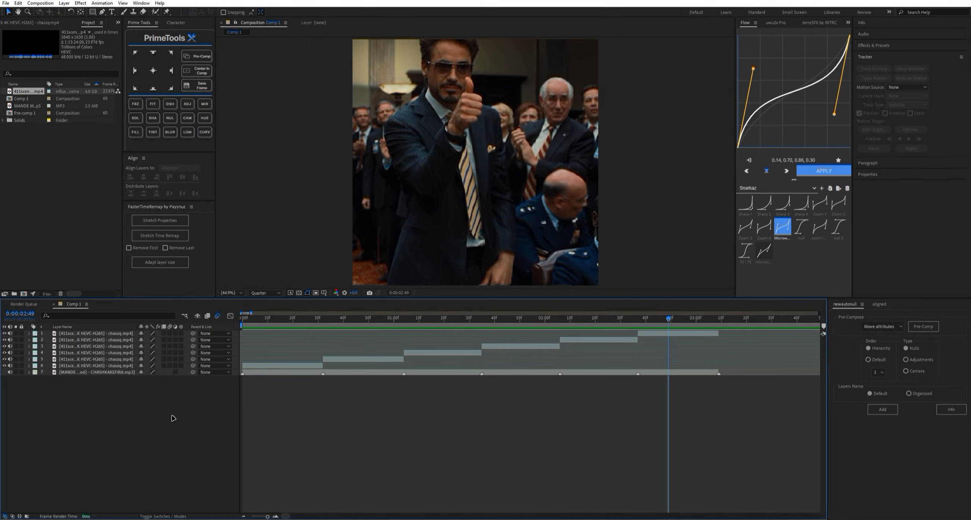
# - Set the main composition's size to 3840 px wide and 1630 px high
pyautogui.hotkey('ctrl', 'k')
pyautogui.click(344, 215)
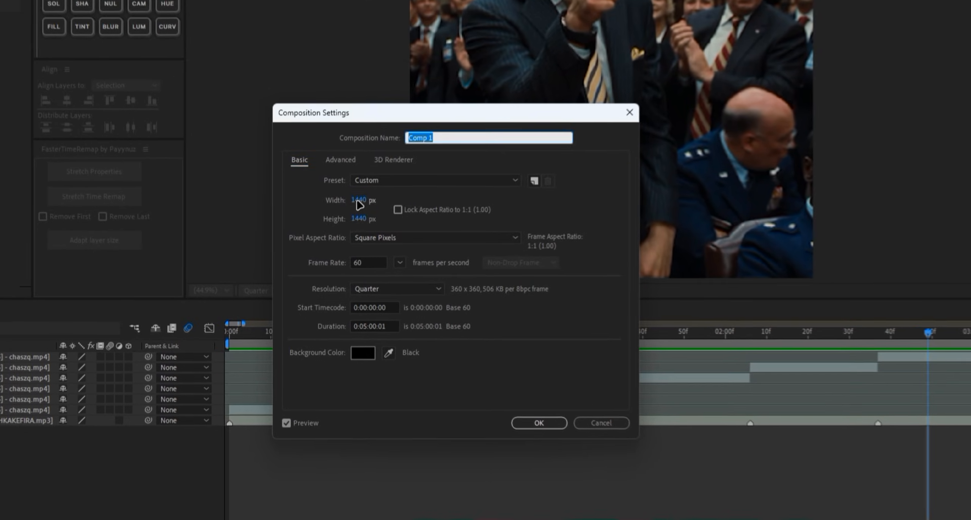
pyautogui.write('3840')
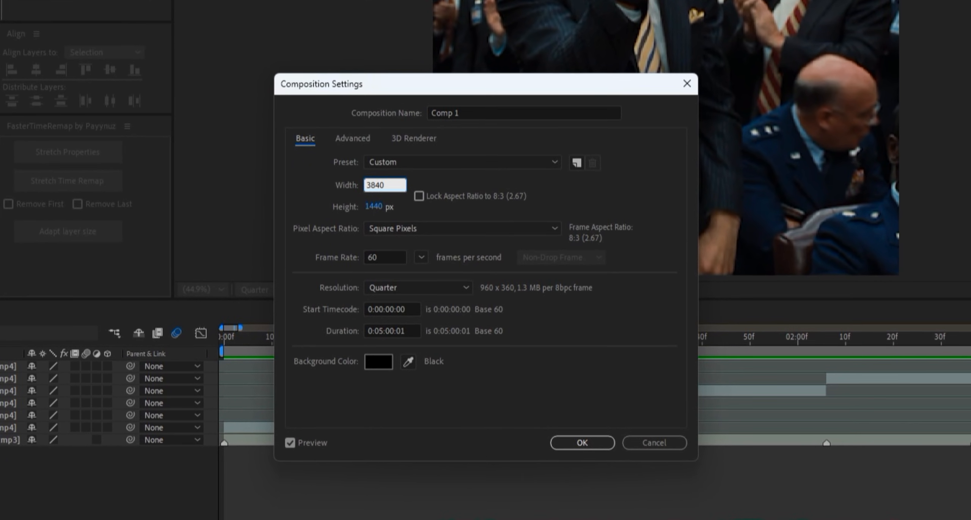
pyautogui.click(380, 208)
pyautogui.write('1630')
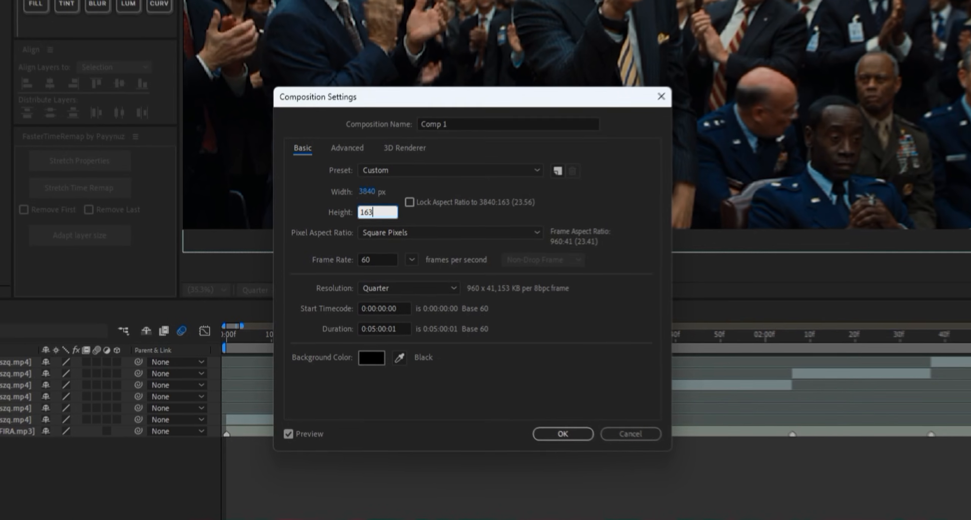
pyautogui.press('Return')
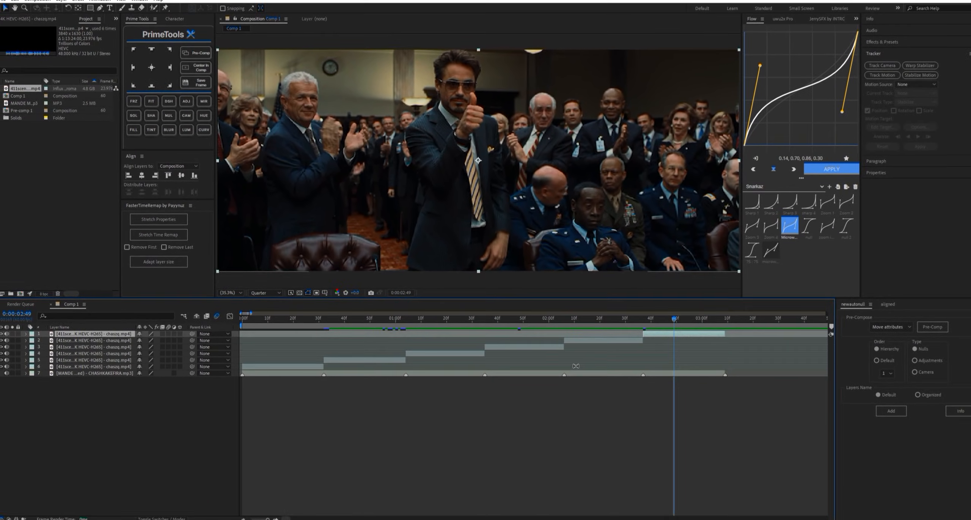
# - Set the scale of all six video clips in the timeline to 100%
pyautogui.keyDown('shift'); pyautogui.click(580, 370); pyautogui.keyUp('shift')
pyautogui.press('s')
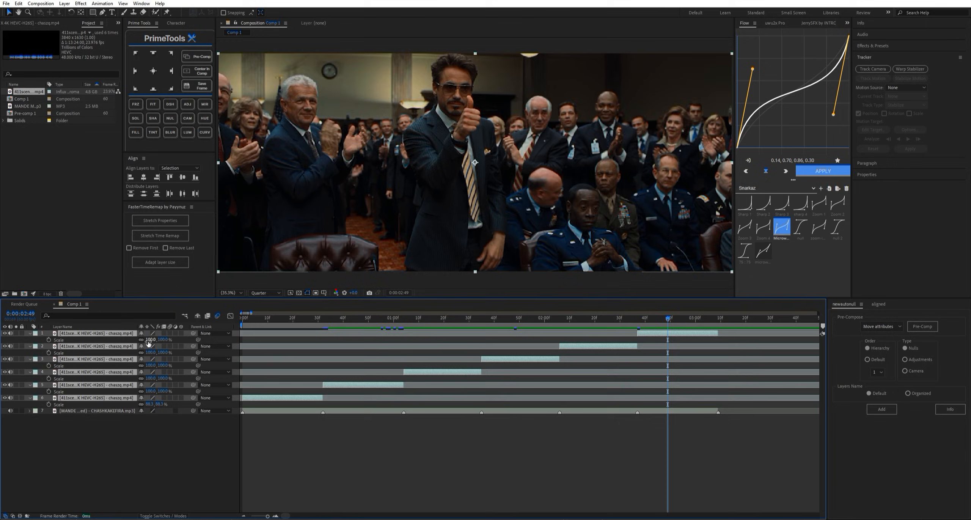
pyautogui.press('Home')
pyautogui.click(154, 340)
pyautogui.press('Return')
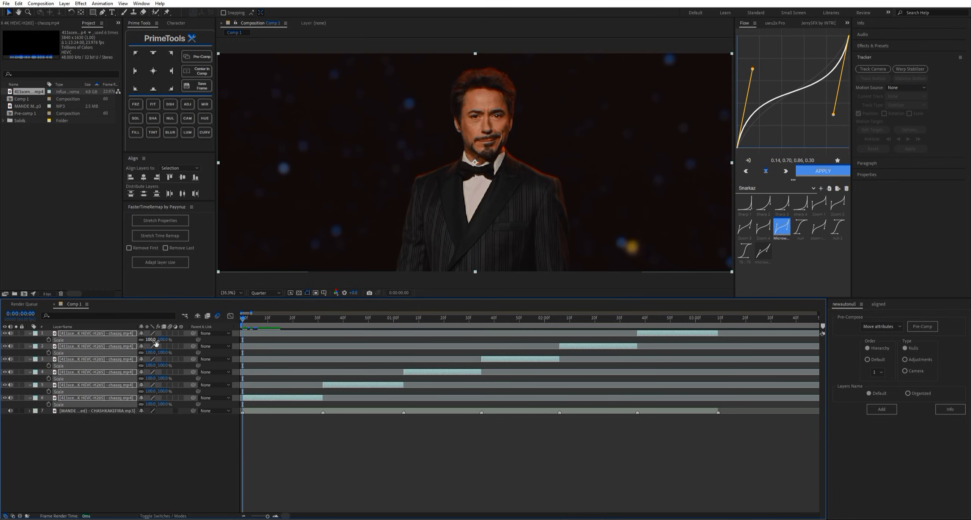
# - Align the six video clips to their horizontal and vertical centres and hide their scale properties
pyautogui.click(143, 177)
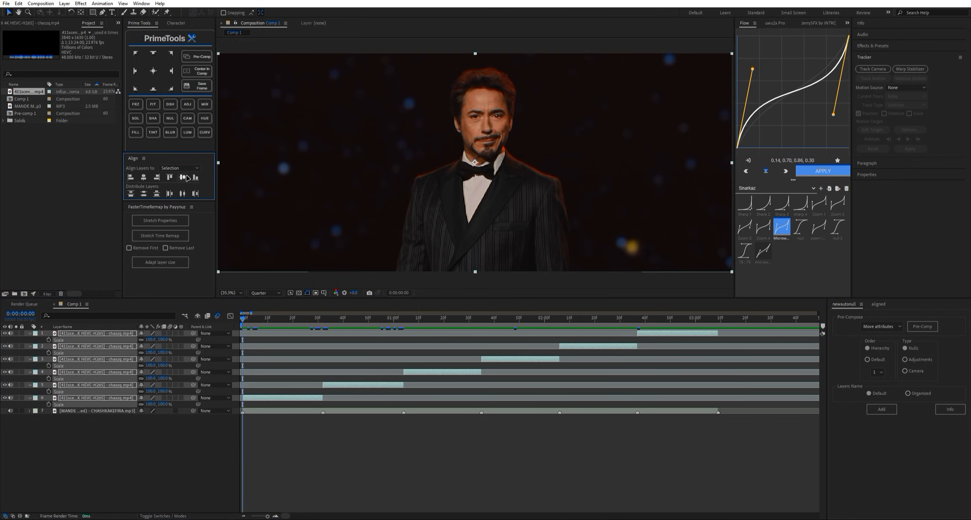
pyautogui.click(300, 443)
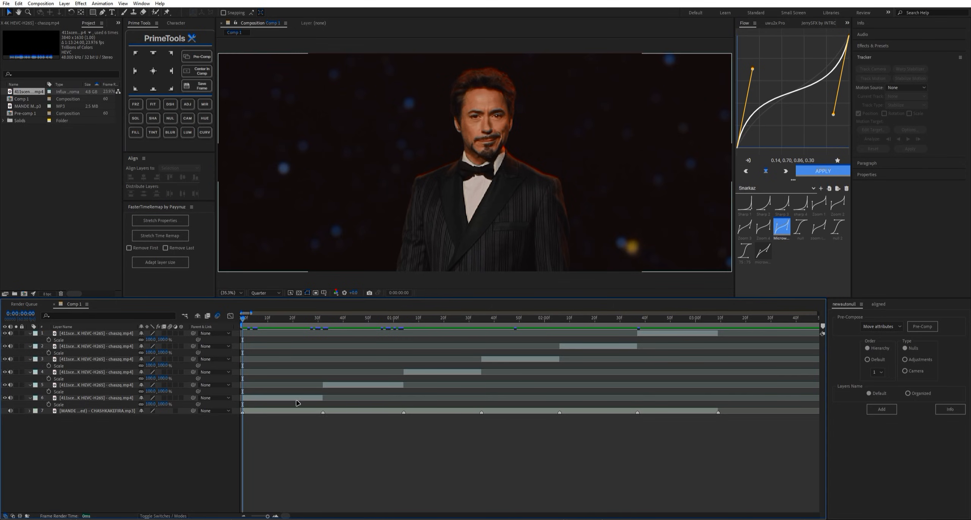
pyautogui.press('s')
# - Pre-compose each of the six video clips separately, moving all attributes and adjusting each composition's duration to the clip's time span
pyautogui.click(254, 366)
pyautogui.hotkey('ctrl', 'shift', 'c')
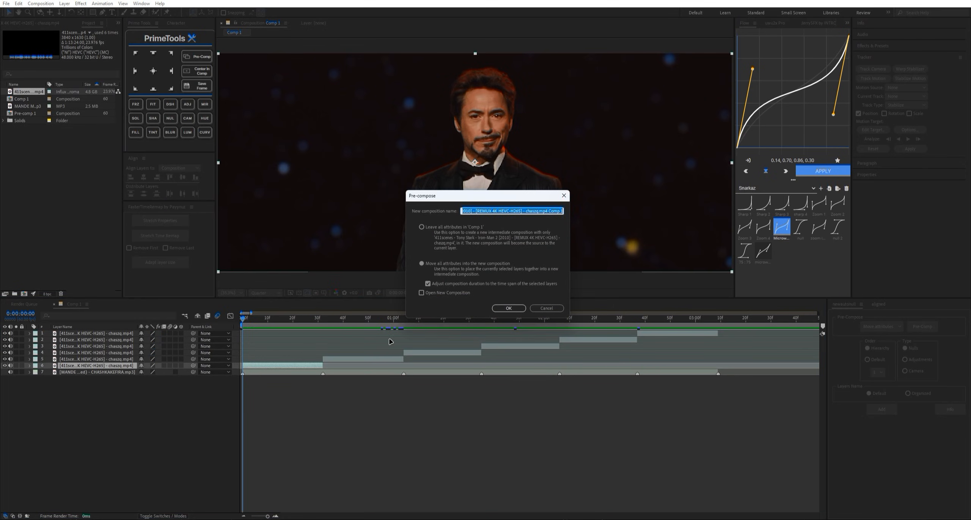
pyautogui.click(503, 308)
pyautogui.hotkey('ctrl', 'Up')
pyautogui.hotkey('ctrl', 'shift', 'c')
pyautogui.click(504, 308)
pyautogui.hotkey('ctrl', 'Up')
pyautogui.hotkey('ctrl', 'shift', 'c')
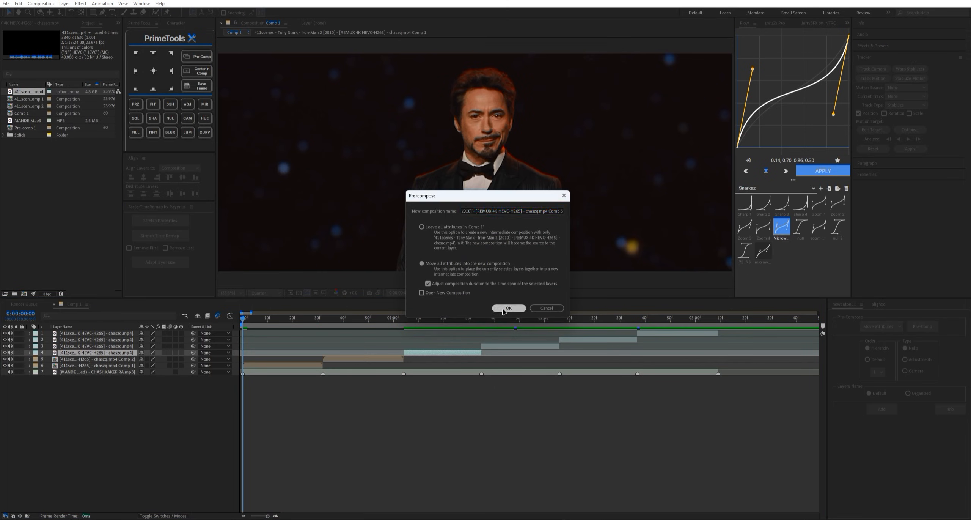
pyautogui.click(506, 308)
pyautogui.hotkey('ctrl', 'Up')
pyautogui.hotkey('ctrl', 'shift', 'c')
pyautogui.click(506, 308)
pyautogui.hotkey('ctrl', 'shift', 'c')
pyautogui.click(507, 308)
pyautogui.hotkey('ctrl', 'Up')
pyautogui.hotkey('ctrl', 'shift', 'c')
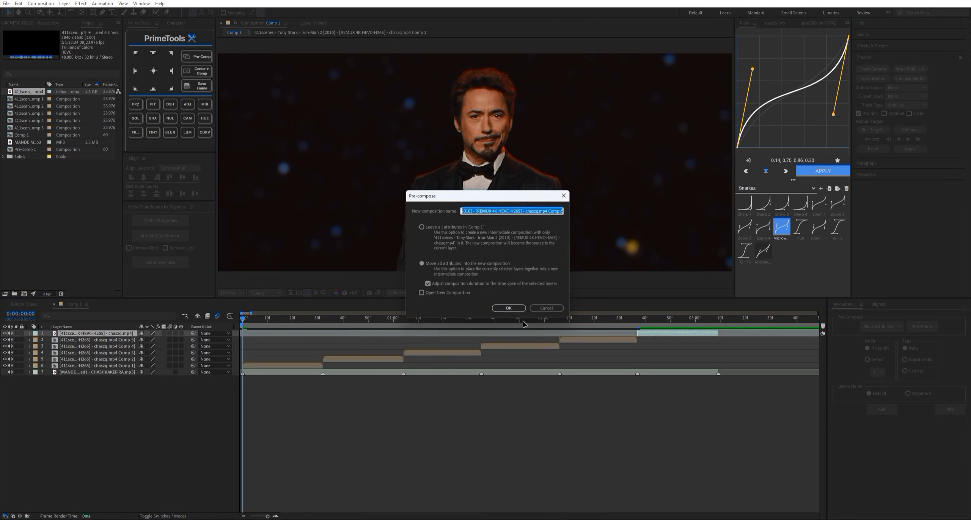
pyautogui.click(508, 308)
# - Set the main composition's size to 1440 px wide and 1440 px high
pyautogui.click(150, 470)
pyautogui.hotkey('ctrl', 'k')
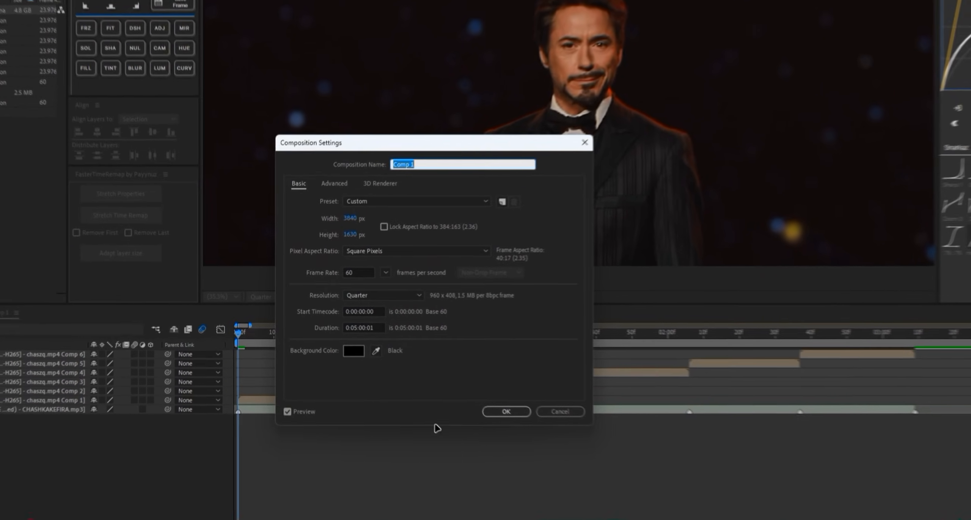
pyautogui.click(350, 218)
pyautogui.write('14')
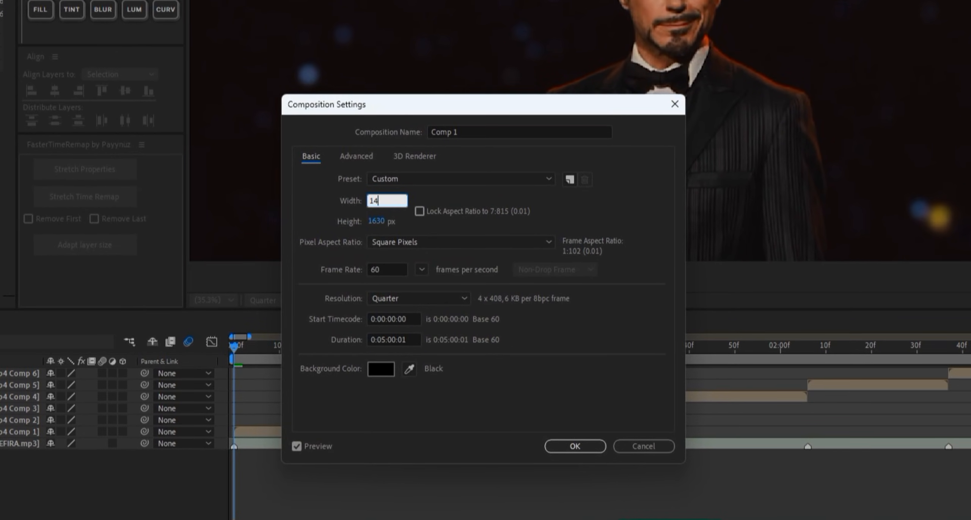
pyautogui.write('40')
pyautogui.press('Tab')
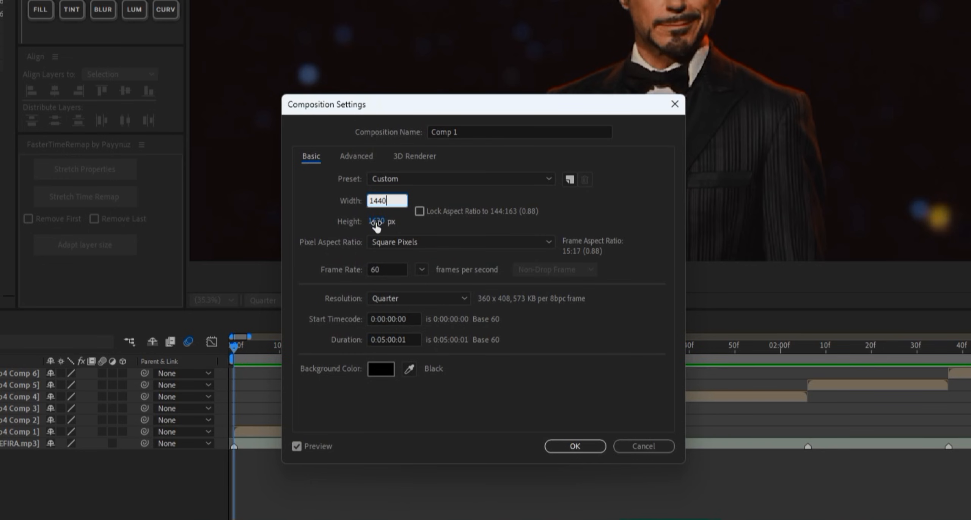
pyautogui.write('1440')
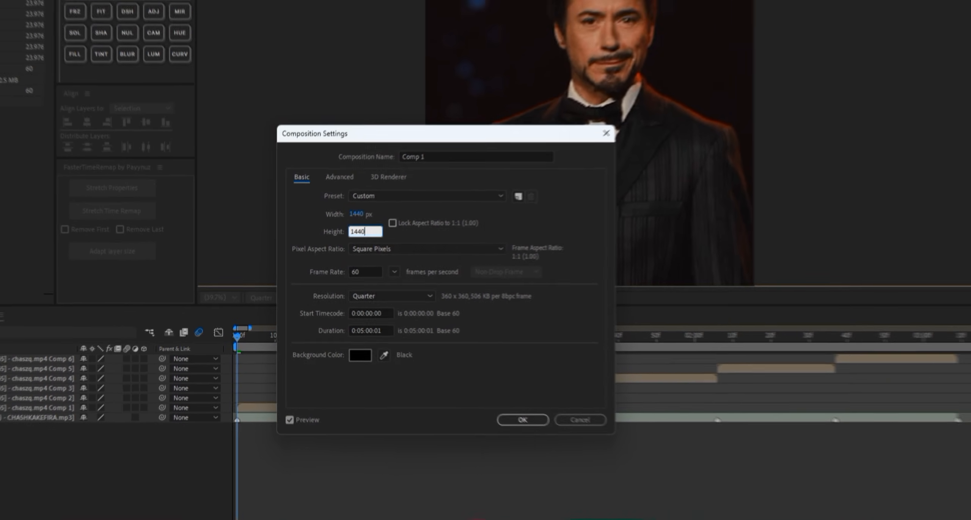
pyautogui.press('Return')
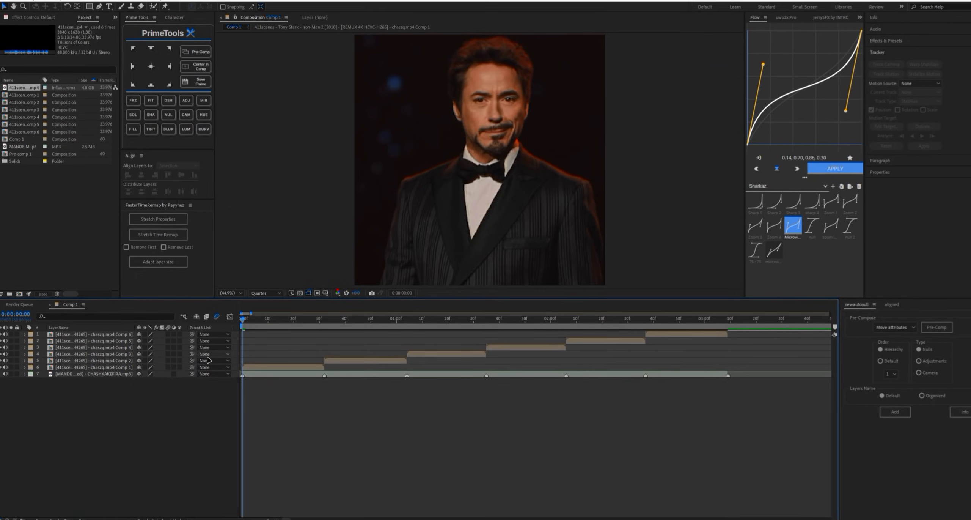
# - Fit all six pre-composed clips to the composition's height
pyautogui.click(105, 367)
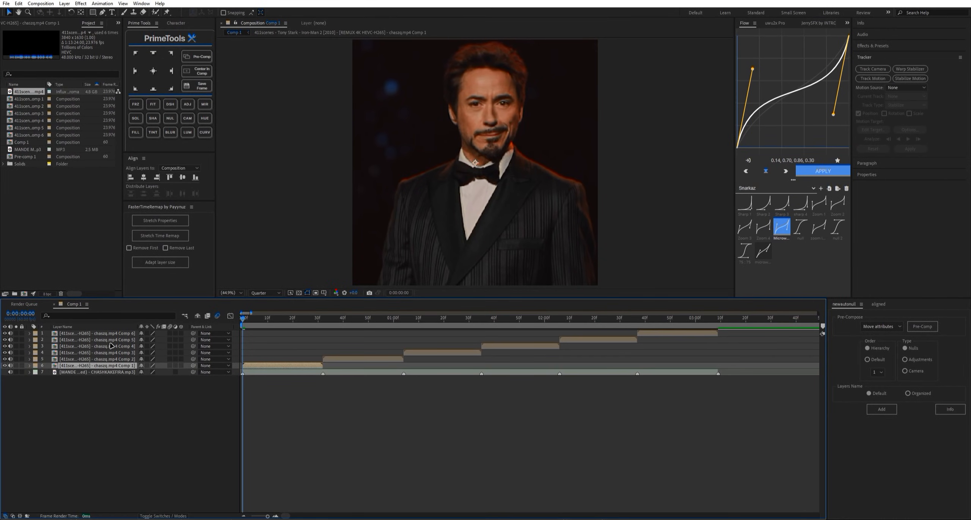
pyautogui.keyDown('shift'); pyautogui.click(111, 333); pyautogui.keyUp('shift')
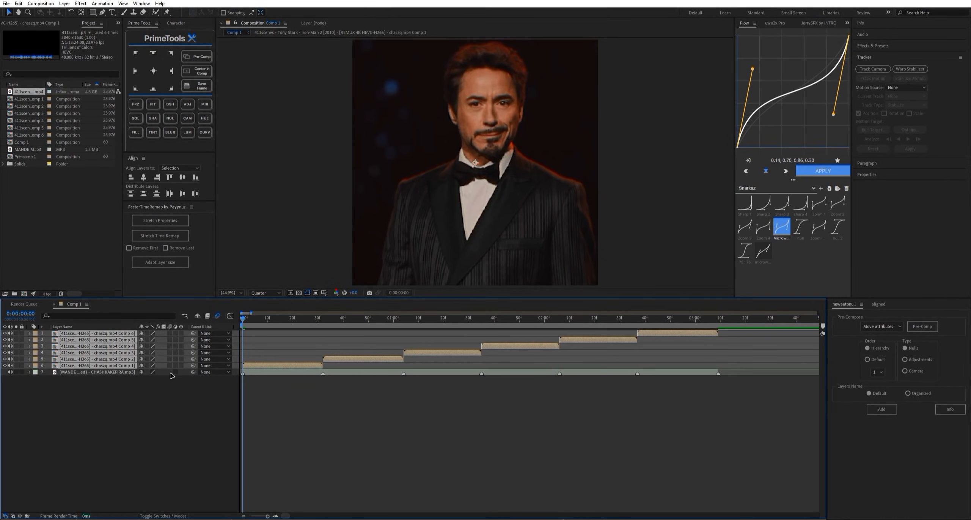
pyautogui.rightClick(266, 368)
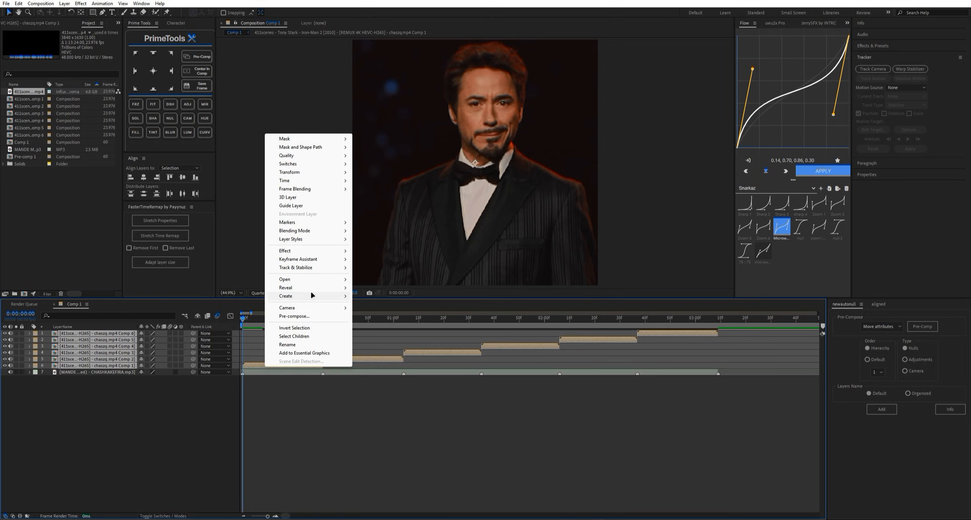
pyautogui.moveTo(311, 172)
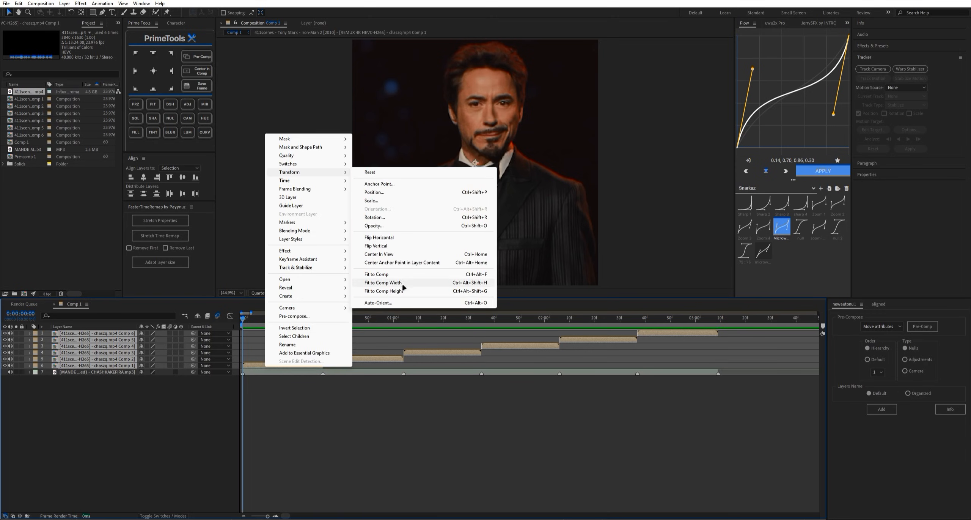
pyautogui.click(433, 290)
pyautogui.click(266, 385)
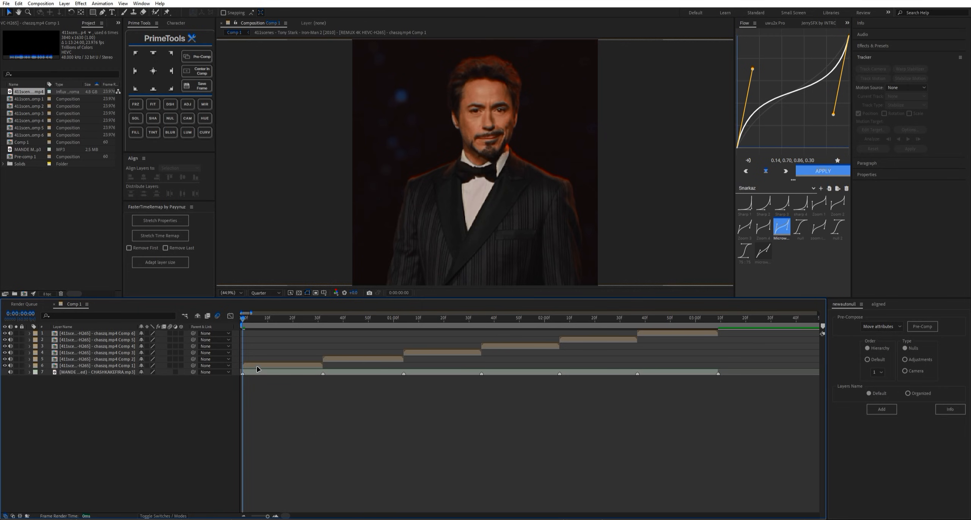
# - Set the preview resolution to Full and stabilize the motion of the pre-composed clips with a position track
pyautogui.click(257, 366)
pyautogui.press('p')
pyautogui.click(260, 293)
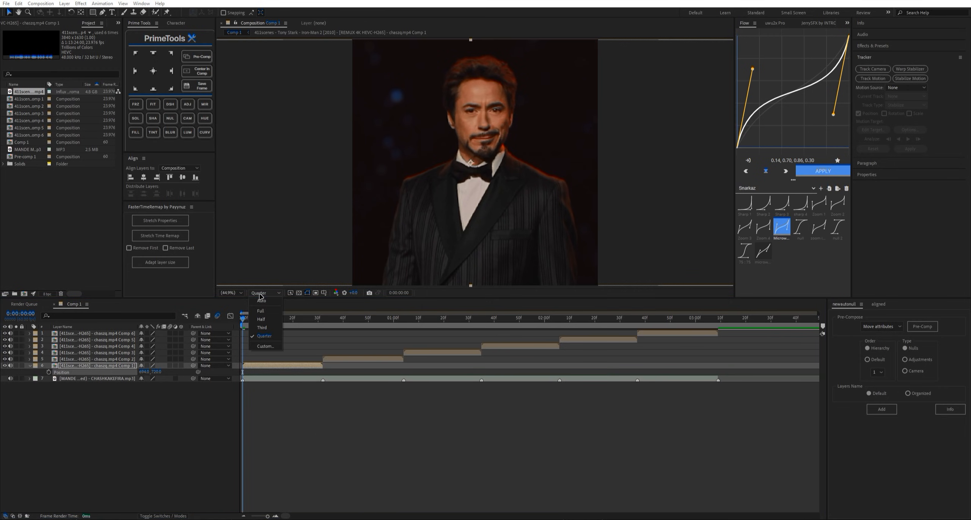
pyautogui.click(262, 311)
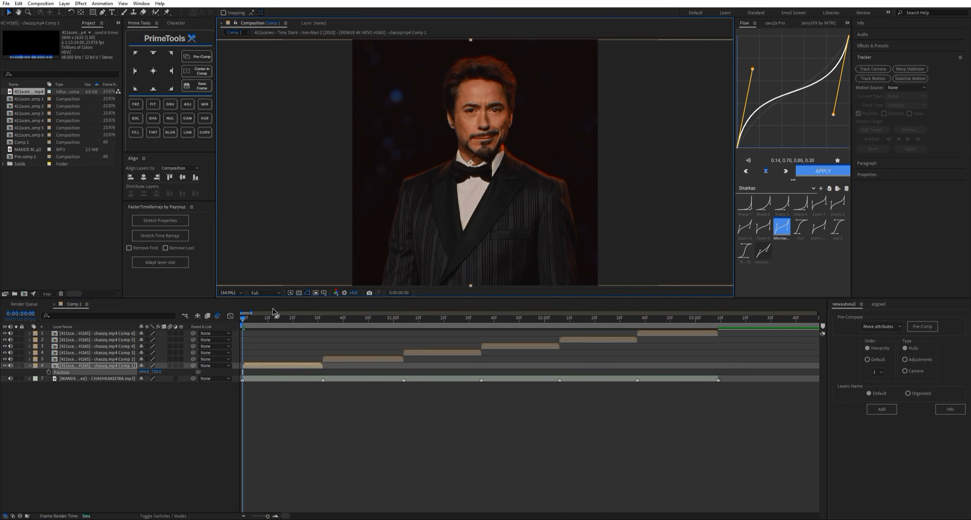
pyautogui.click(911, 78)
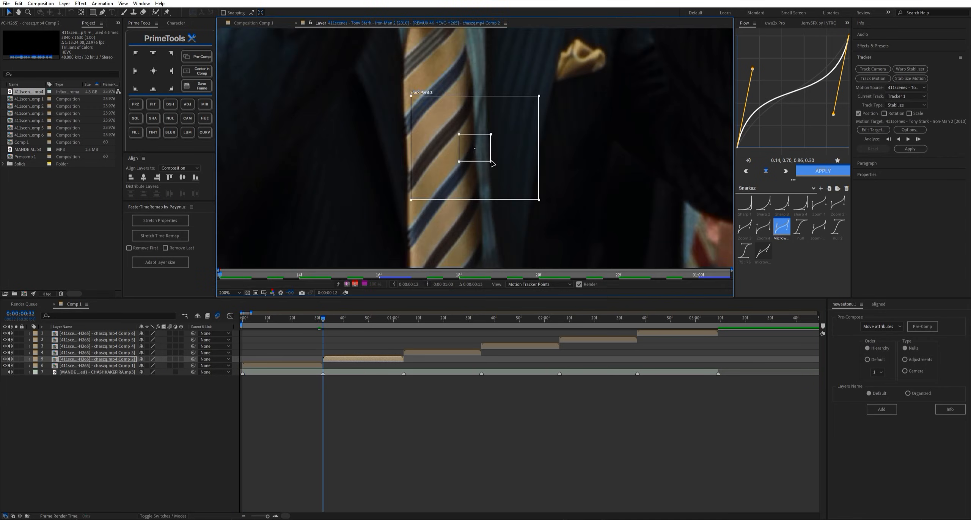
pyautogui.click(906, 96)
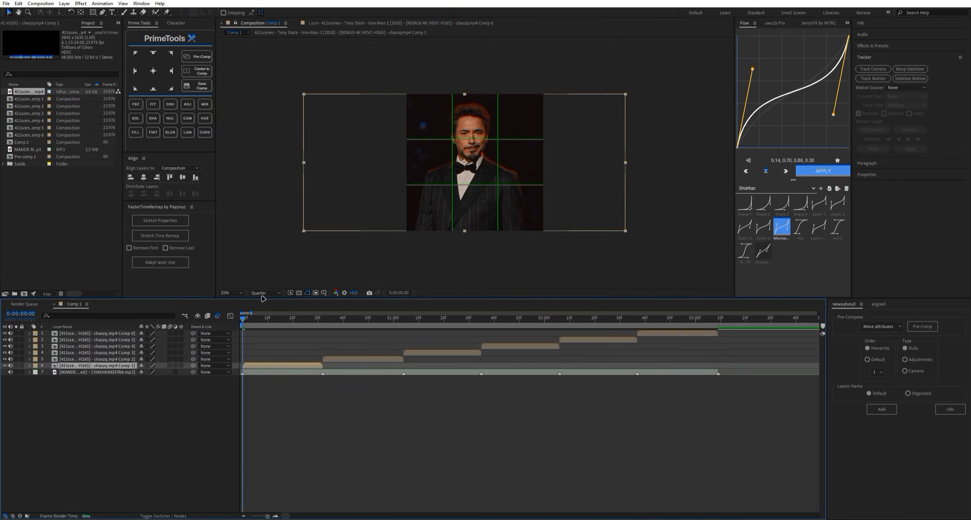
# - Apply the Twixtor effect to the first pre-composed clip in the sequence
pyautogui.click(275, 365)
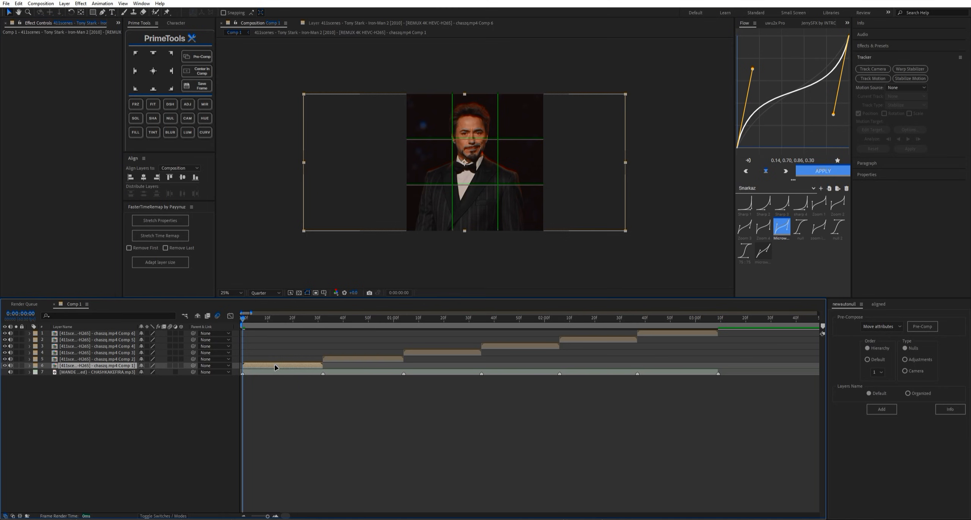
pyautogui.hotkey('ctrl', 'space')
pyautogui.write('twix')
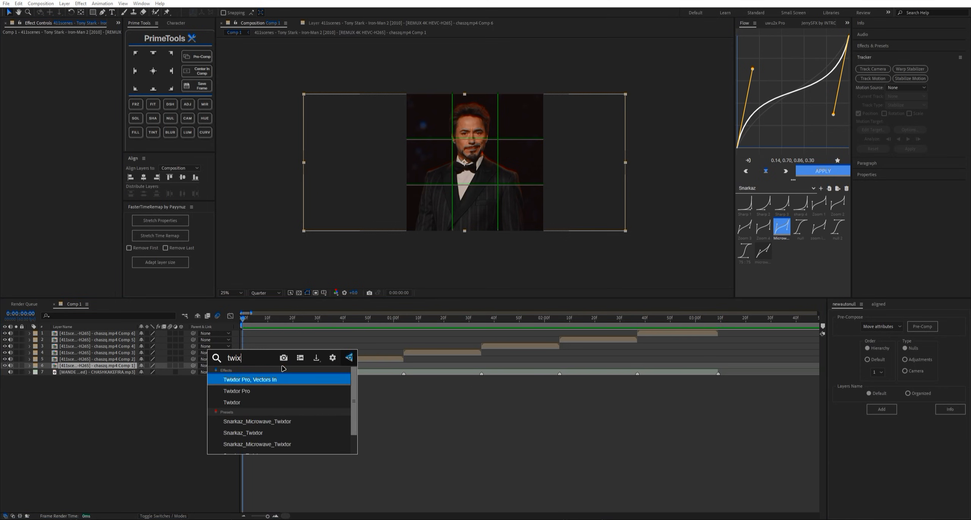
pyautogui.press('Down')
pyautogui.press('Down')
pyautogui.press('Return')
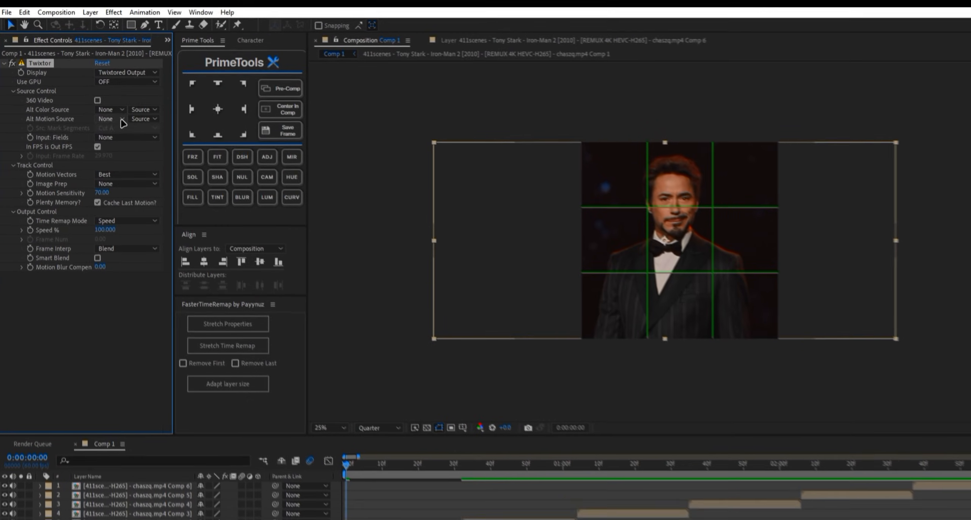
# - Look up the source footage's frame rate, turn off In FPS is Out FPS in Twixtor and use 23.976 as the input frame rate
pyautogui.click(168, 40)
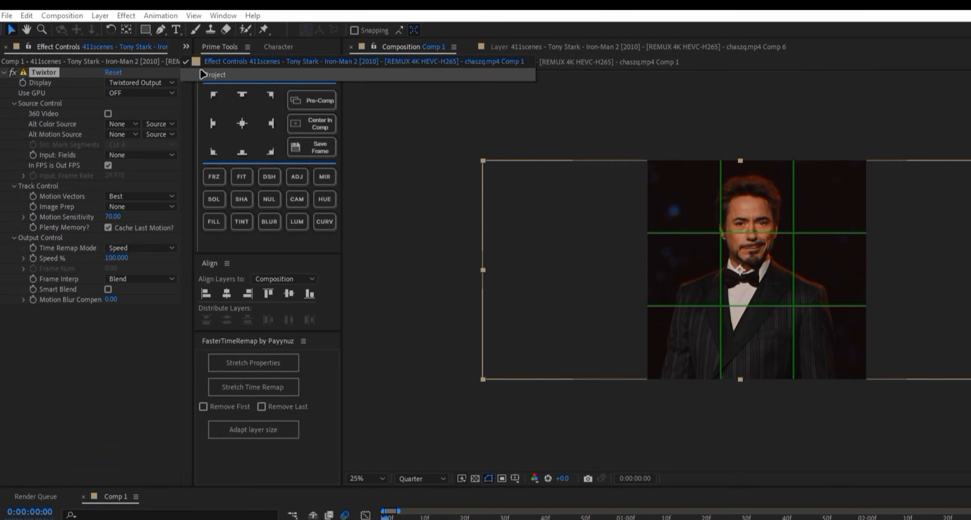
pyautogui.click(182, 64)
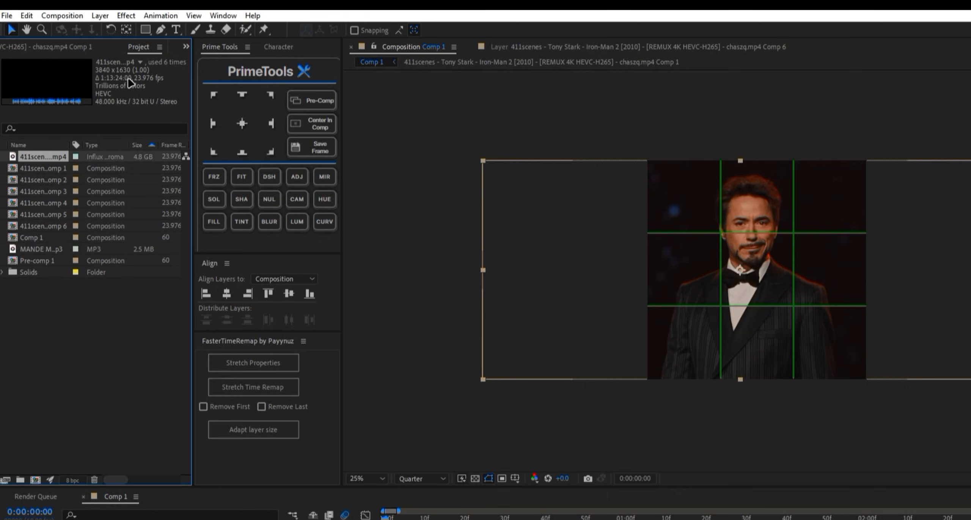
pyautogui.click(77, 46)
pyautogui.click(108, 165)
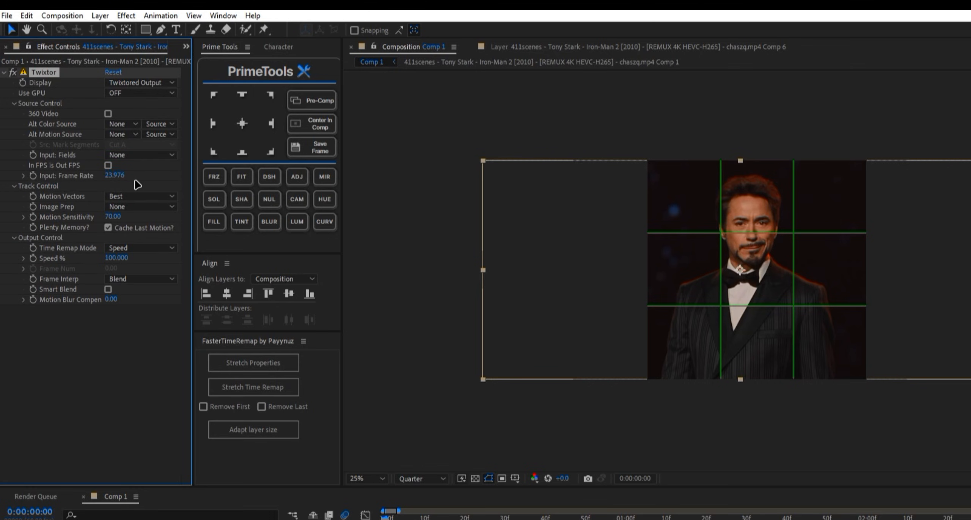
# - Set Twixtor's Image Prep to Contrast/Edge Enhance, Motion Sensitivity to 100 and Frame Interp to Motion Weighted Blend
pyautogui.click(140, 207)
pyautogui.click(144, 231)
pyautogui.click(128, 278)
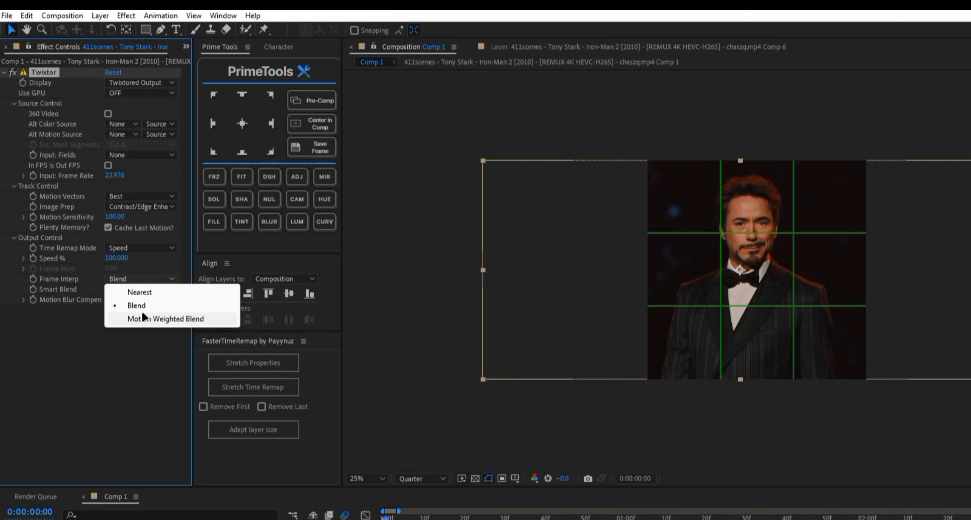
pyautogui.click(141, 318)
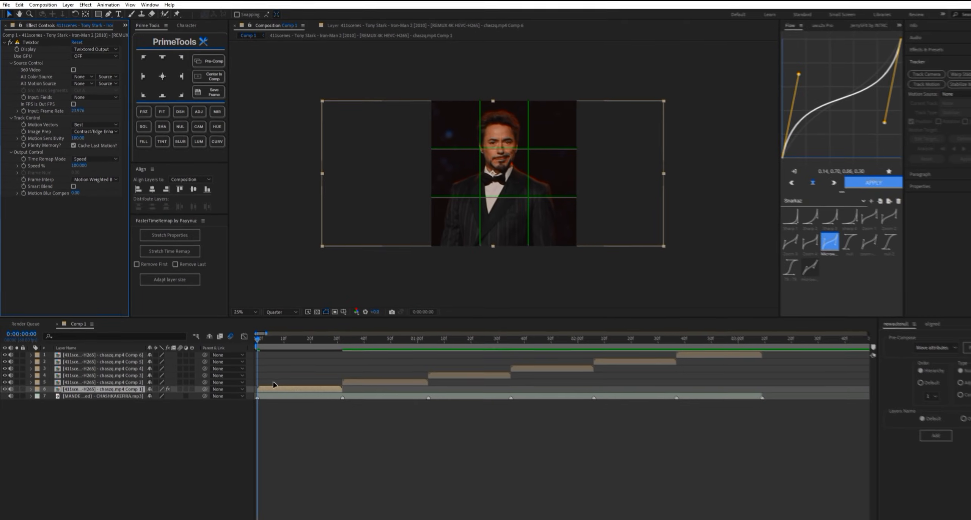
# - Add the Motion Tile effect to the first pre-composed clip
pyautogui.hotkey('ctrl', 'space')
pyautogui.write('mot')
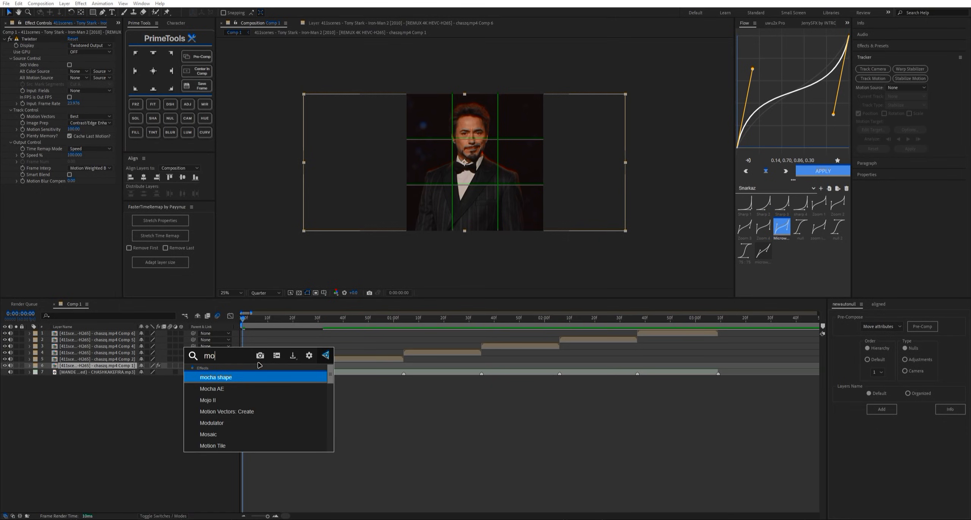
pyautogui.press('Down')
pyautogui.press('Return')
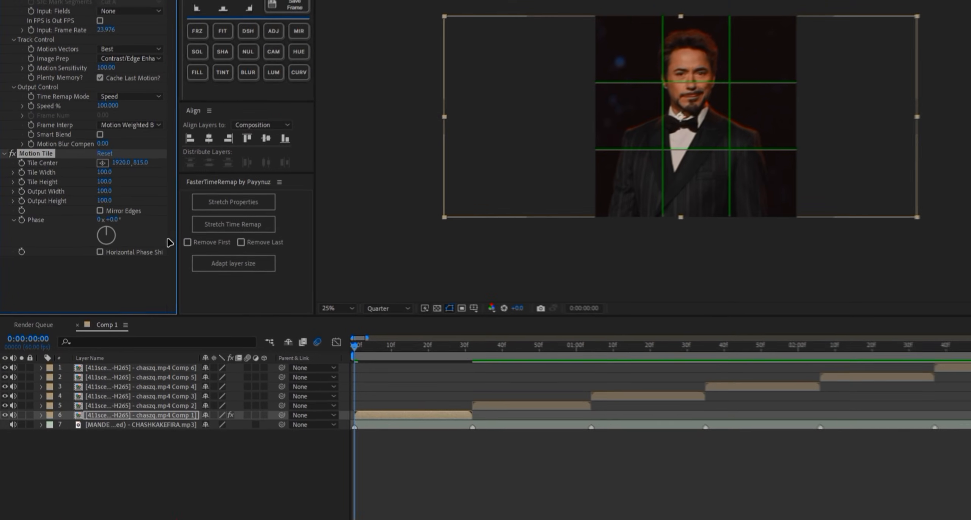
# - Set Motion Tile's Output Width and Output Height to 222 and turn on Mirror Edges for the first clip
pyautogui.click(85, 211)
pyautogui.write('22')
pyautogui.click(114, 186)
pyautogui.write('22')
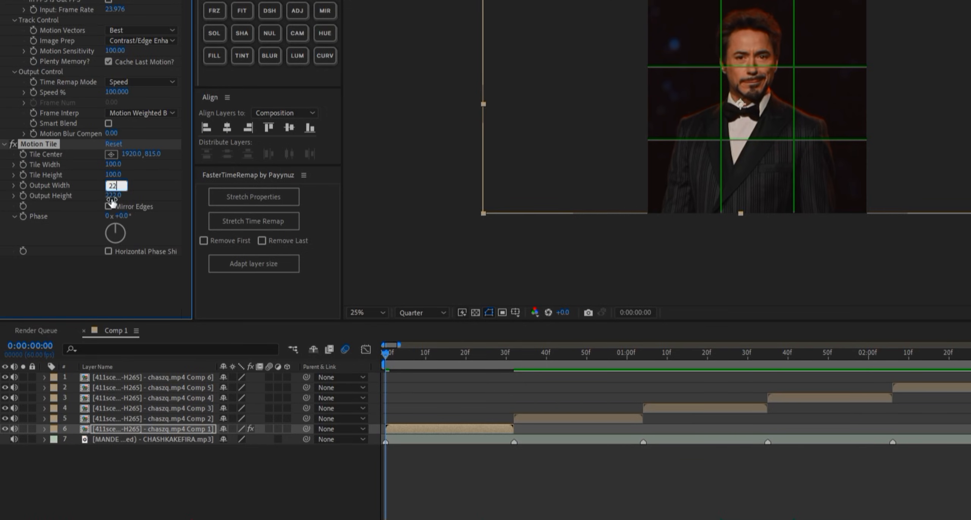
pyautogui.click(108, 207)
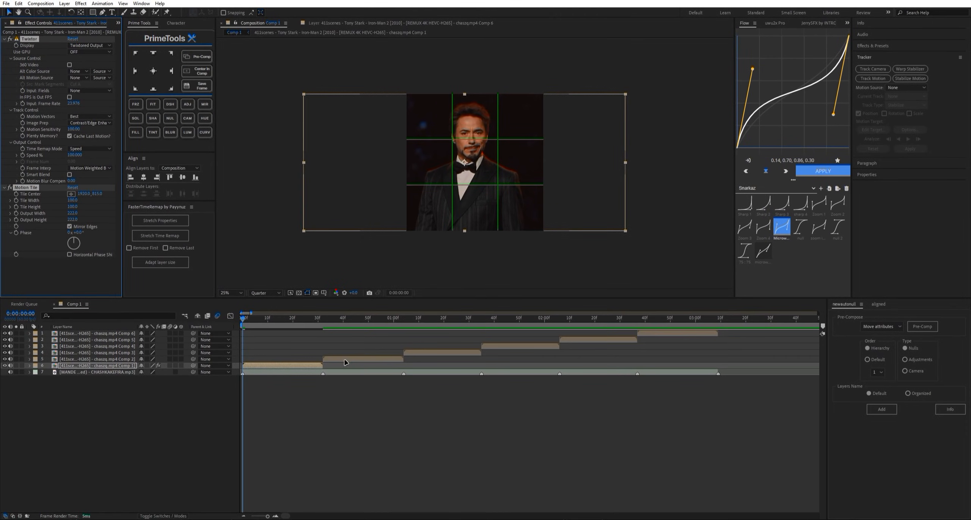
# - Copy the first clip's Twixtor and Motion Tile effects onto the other five clips
pyautogui.click(345, 359)
pyautogui.keyDown('shift'); pyautogui.click(637, 334); pyautogui.keyUp('shift')
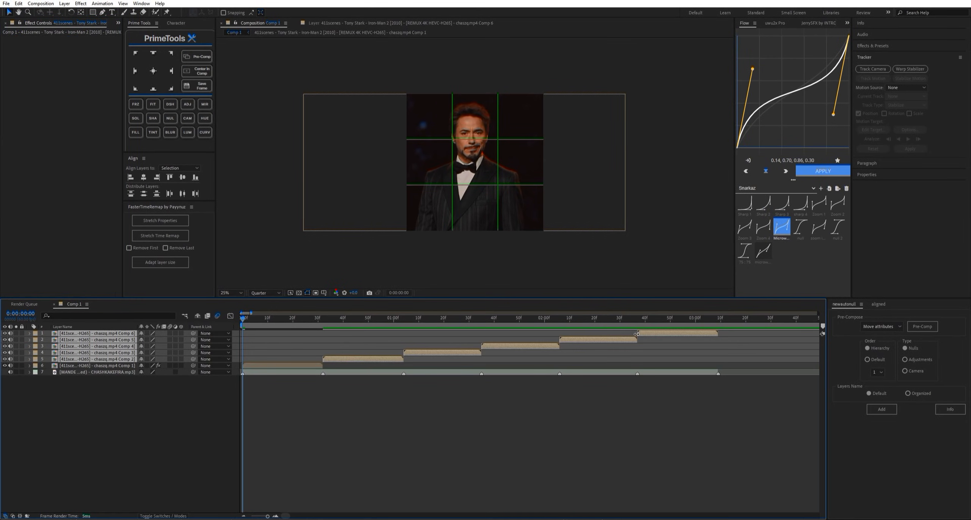
pyautogui.hotkey('ctrl', 'v')
pyautogui.click(281, 340)
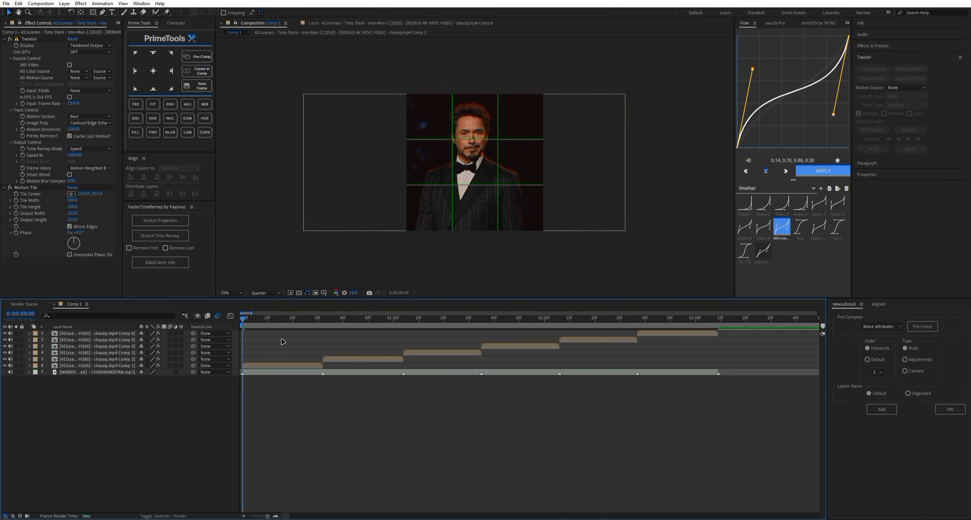
# - Pre-compose the first four clips of the sequence individually, each into its own new composition
pyautogui.click(271, 367)
pyautogui.hotkey('ctrl', 'shift', 'c')
pyautogui.click(507, 307)
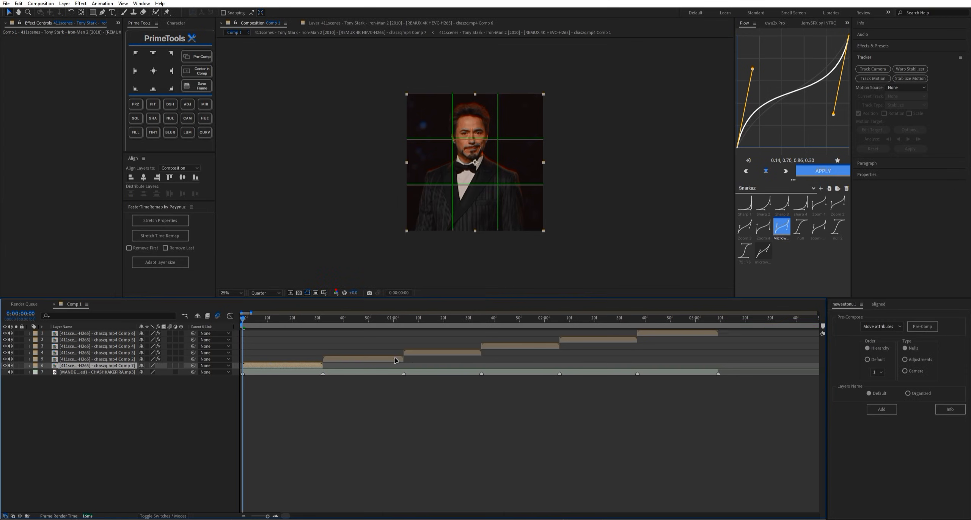
pyautogui.hotkey('ctrl', 'Up')
pyautogui.hotkey('ctrl', 'shift', 'c')
pyautogui.click(508, 305)
pyautogui.hotkey('ctrl', 'Up')
pyautogui.hotkey('ctrl', 'alt', 'Up')
pyautogui.hotkey('ctrl', 'shift', 'c')
pyautogui.click(515, 305)
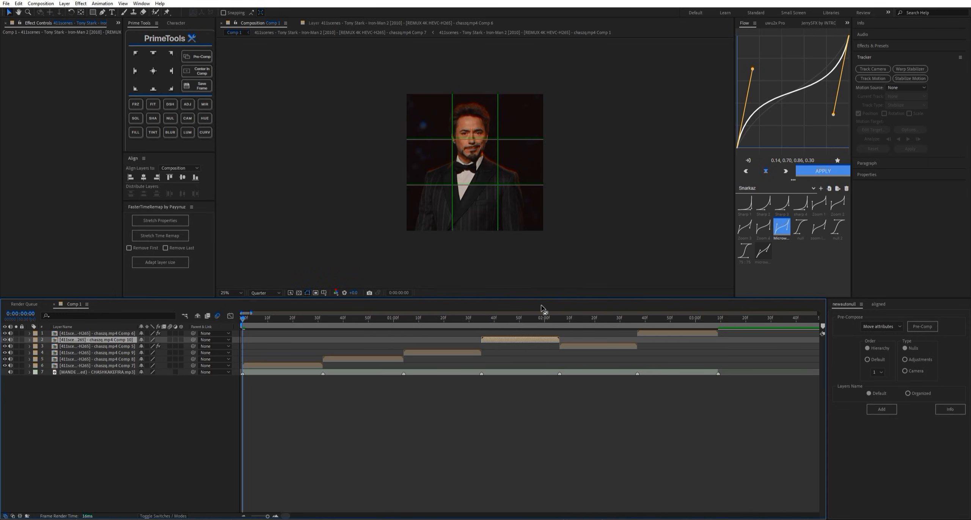
# - Move the fourth clip back down to its place in the layer order and pre-compose the last two clips individually
pyautogui.hotkey('ctrl', 'alt', 'Down')
pyautogui.hotkey('ctrl', 'Up')
pyautogui.hotkey('ctrl', 'shift', 'c')
pyautogui.hotkey('ctrl', 'Up')
pyautogui.hotkey('ctrl', 'shift', 'c')
pyautogui.press('Return')
# - Search the effects for "twix" and apply Twixtor Pro to the first clip
pyautogui.click(292, 367)
pyautogui.hotkey('ctrl', 'space')
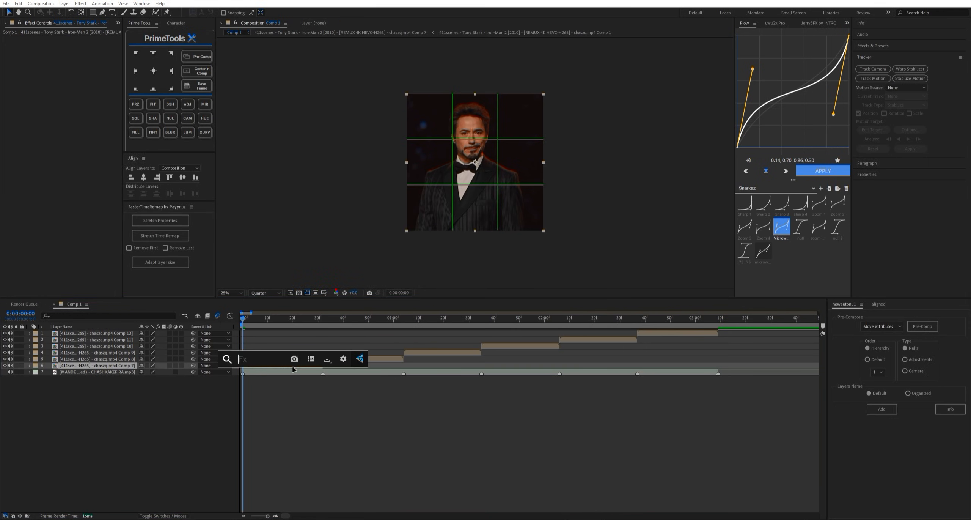
pyautogui.write('twix')
pyautogui.press('Down')
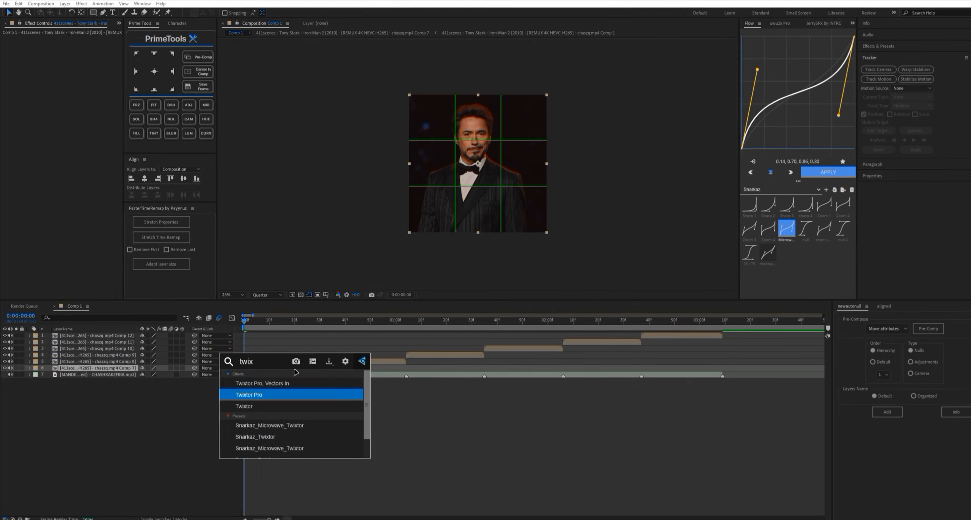
pyautogui.press('Return')
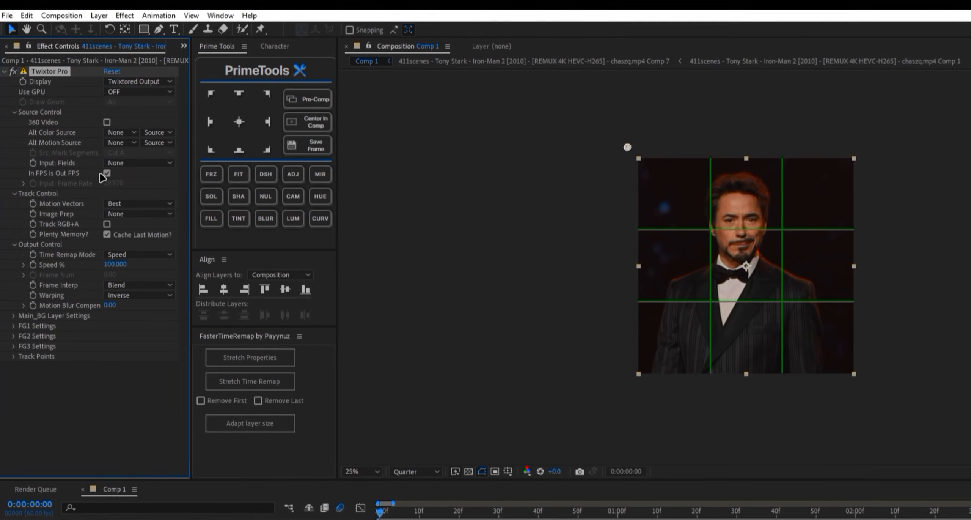
# - In Twixtor Pro, turn off In FPS is Out FPS, set the input frame rate to 60 and Image Prep to Contrast/Edge Enhance
pyautogui.click(108, 176)
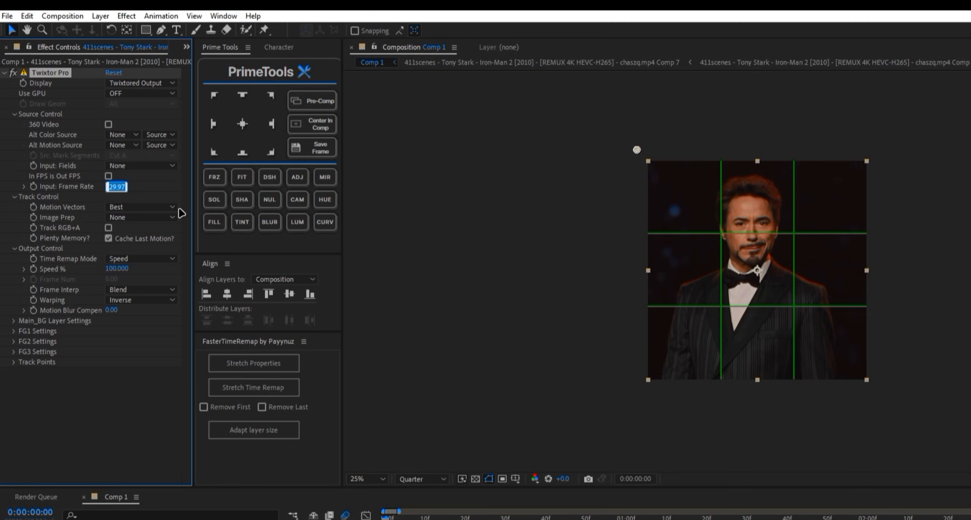
pyautogui.click(175, 217)
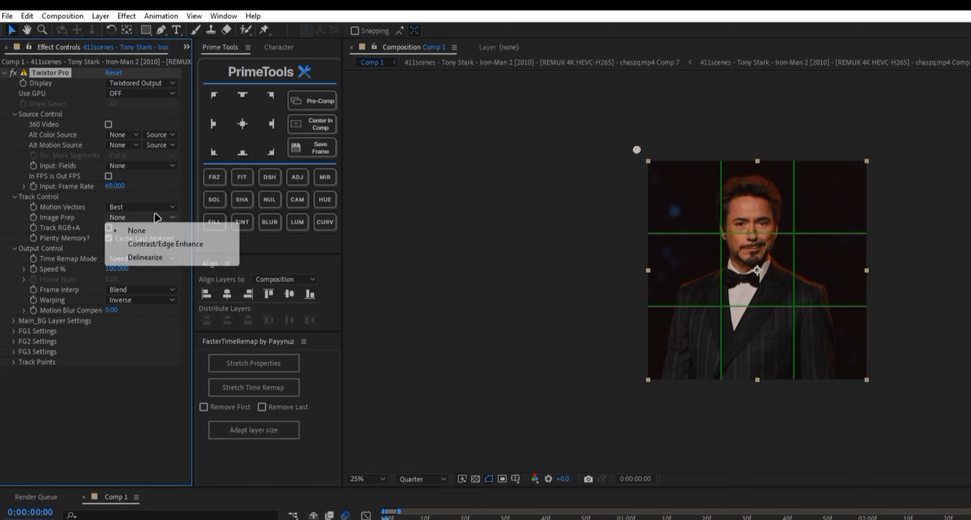
pyautogui.click(197, 243)
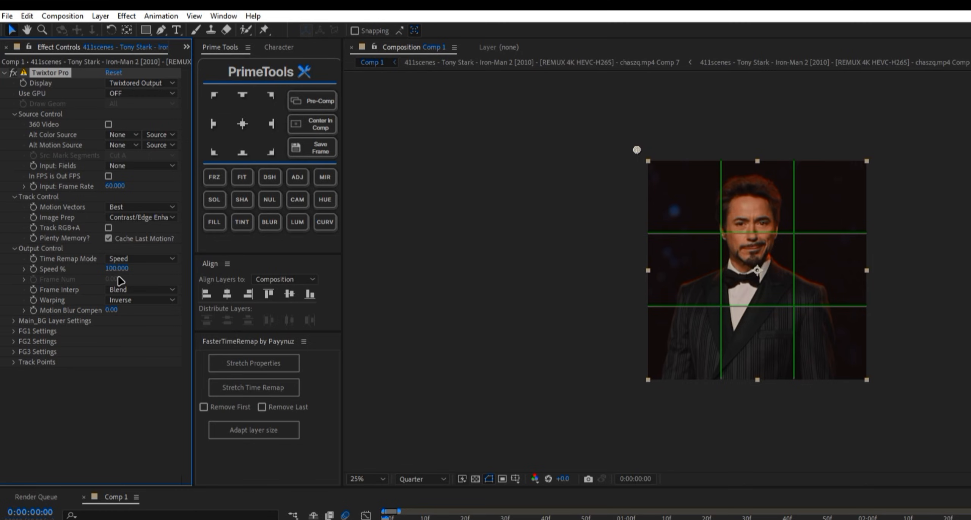
# - Set Twixtor Pro's Frame Interp to Motion Weighted Blend and Warping to Inverse w/ Smart Blend
pyautogui.click(125, 289)
pyautogui.click(136, 332)
pyautogui.click(138, 299)
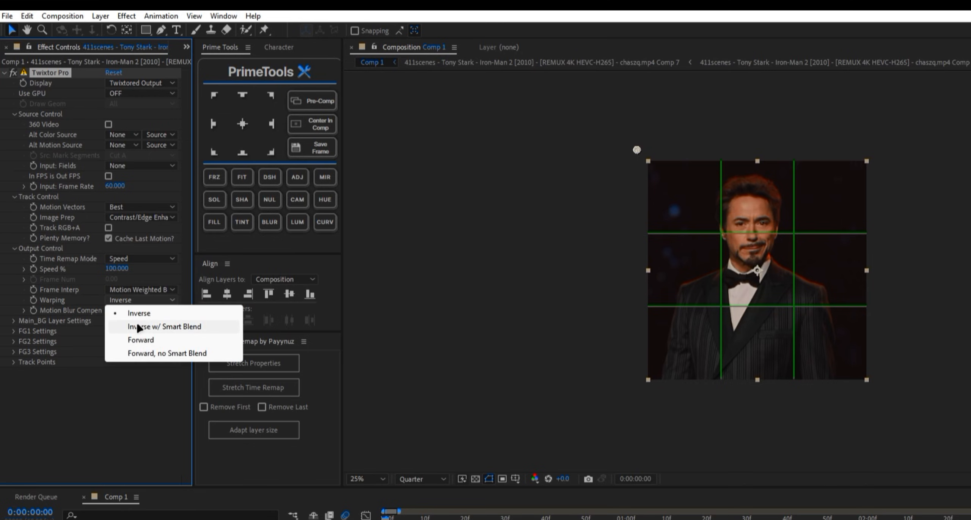
pyautogui.click(138, 327)
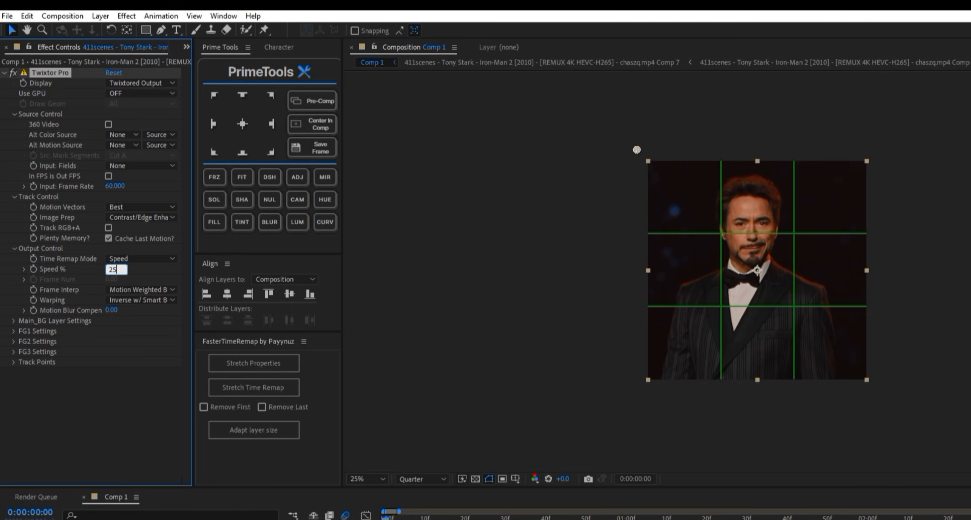
# - Keyframe Twixtor Pro's Speed % at 250 on the first clip's start and -250 at its end, frame 32
pyautogui.press('Return')
pyautogui.click(33, 269)
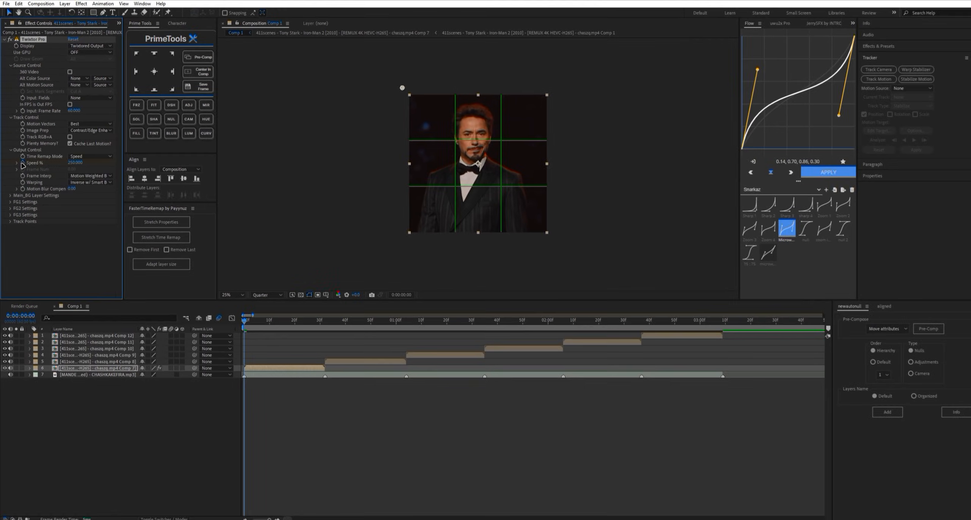
pyautogui.moveTo(302, 321); pyautogui.dragTo(324, 322)
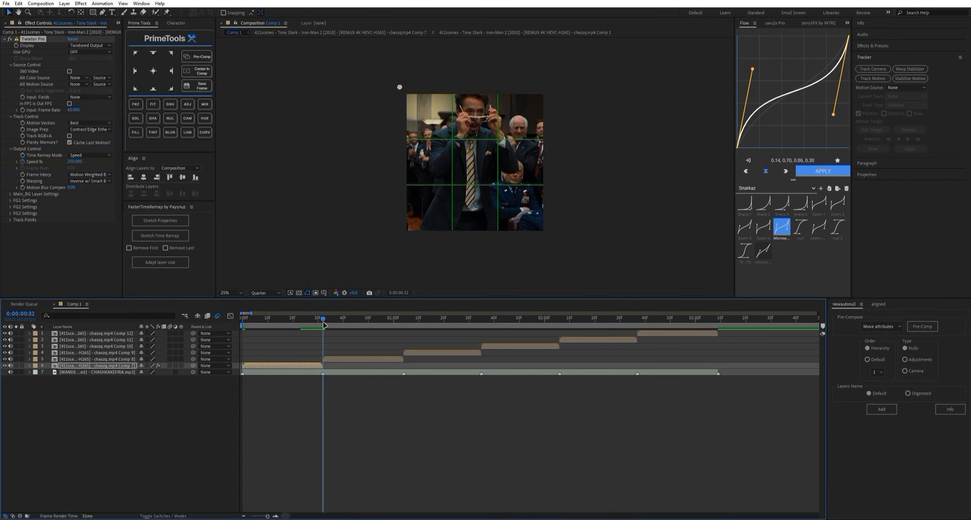
pyautogui.click(75, 162)
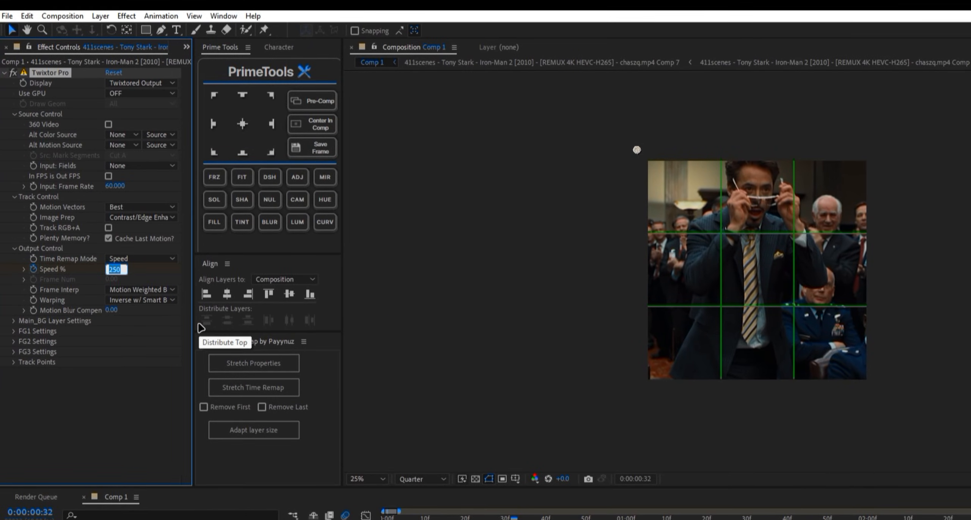
pyautogui.press('Return')
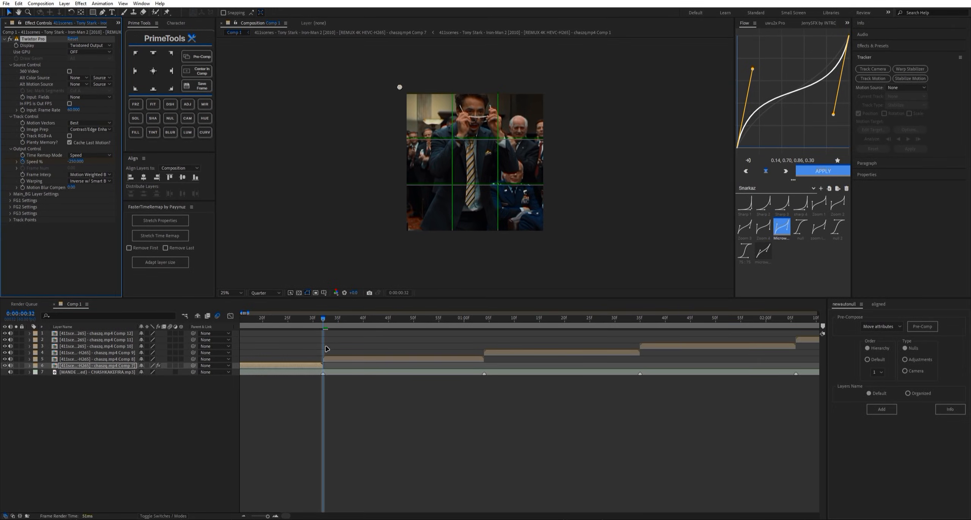
# - Reveal the first clip's two Speed % keyframes and apply Easy Ease to both
pyautogui.hscroll(-3, 327, 349)
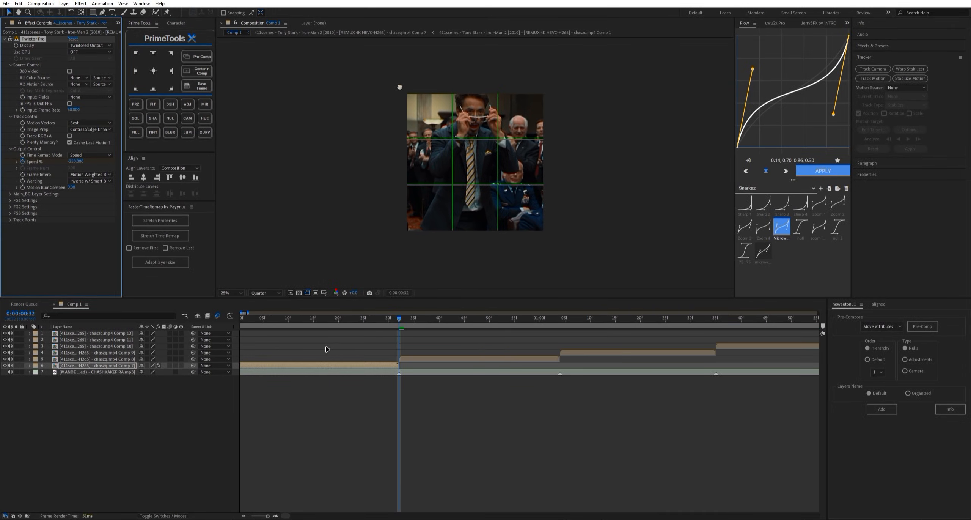
pyautogui.press('u')
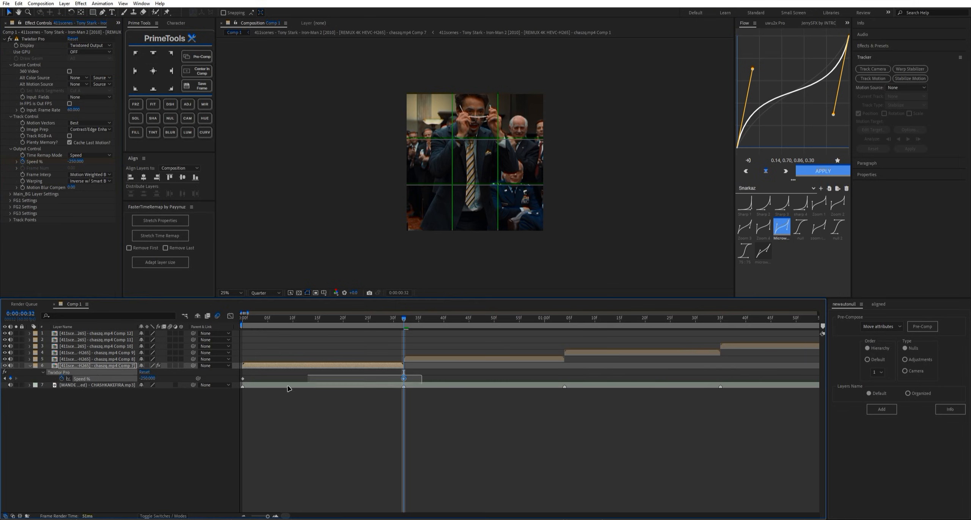
pyautogui.press('F9')
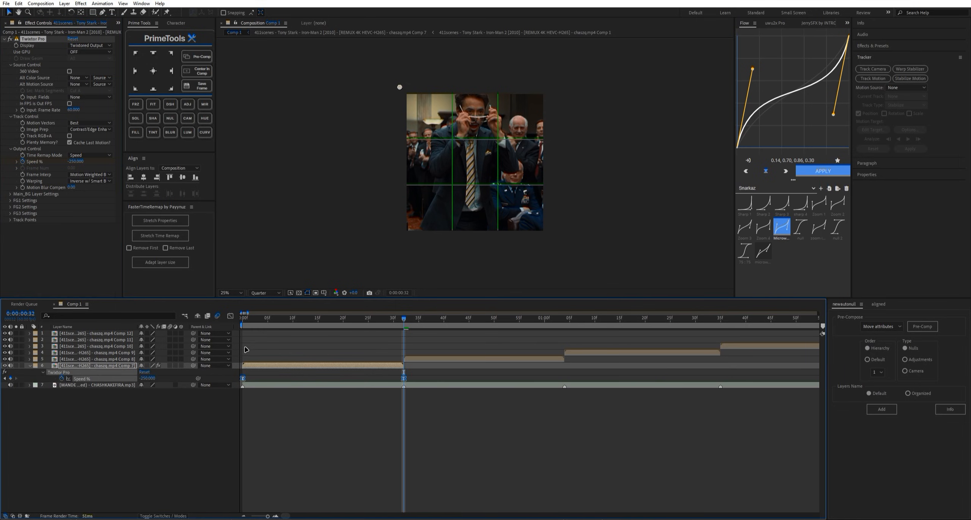
# - Reshape the Speed % curve in the graph editor so it is steep at both ends and flatter around frame 16, crossing near zero
pyautogui.click(231, 315)
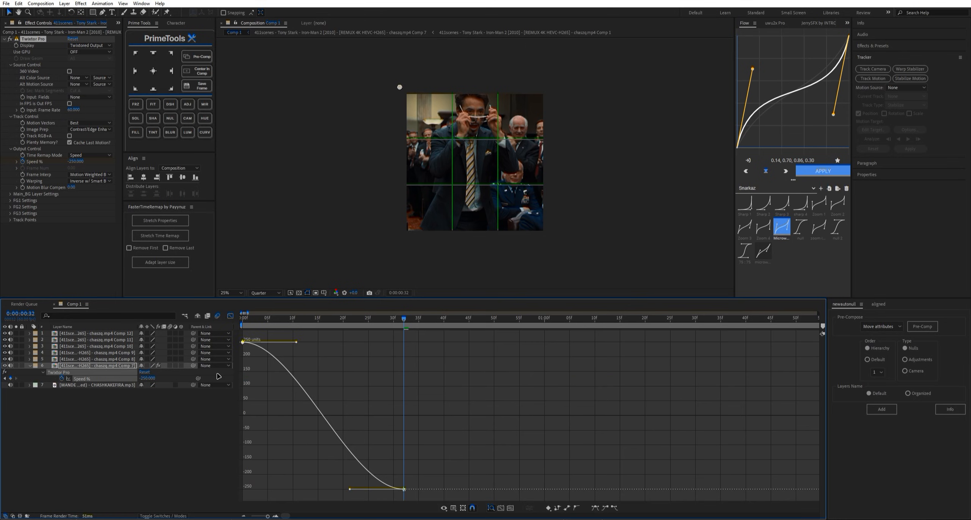
pyautogui.scroll(4, 296, 378)
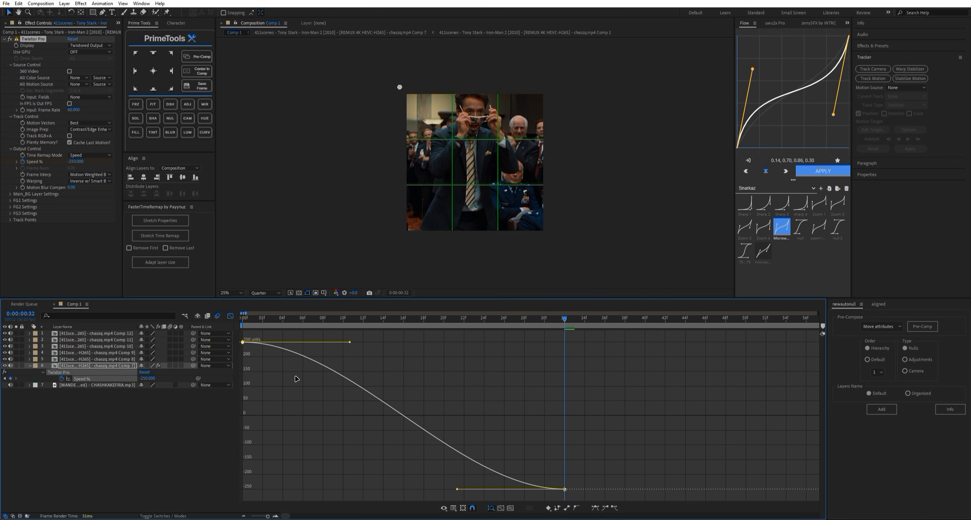
pyautogui.moveTo(383, 323); pyautogui.dragTo(400, 319)
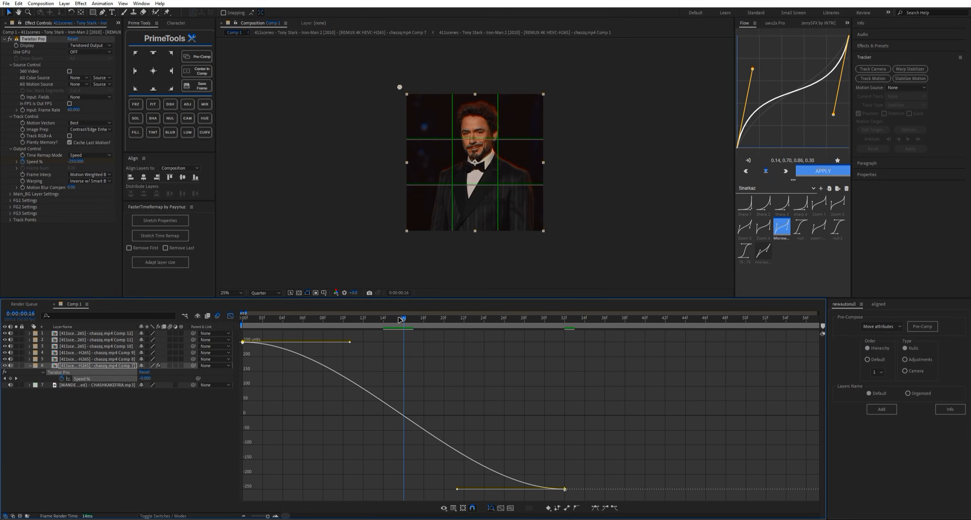
pyautogui.moveTo(349, 343); pyautogui.dragTo(284, 429)
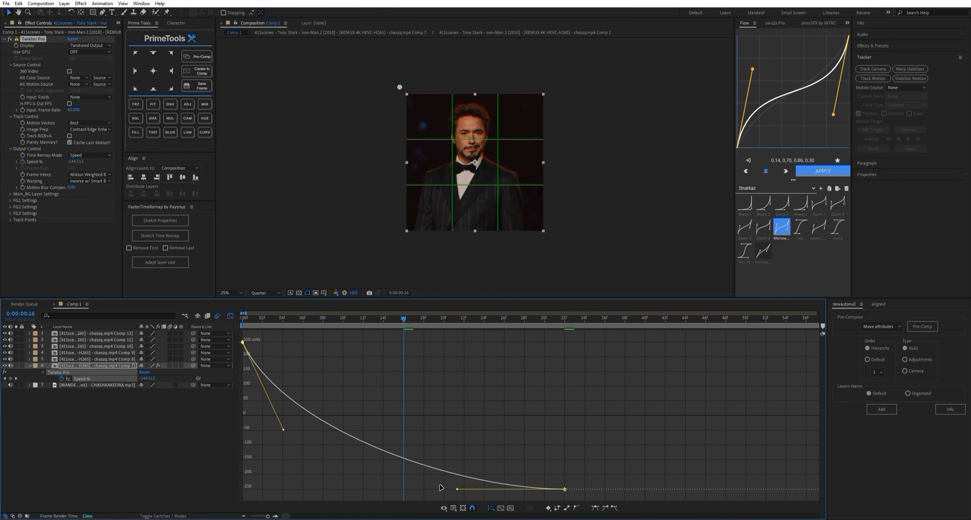
pyautogui.moveTo(457, 490); pyautogui.dragTo(501, 391)
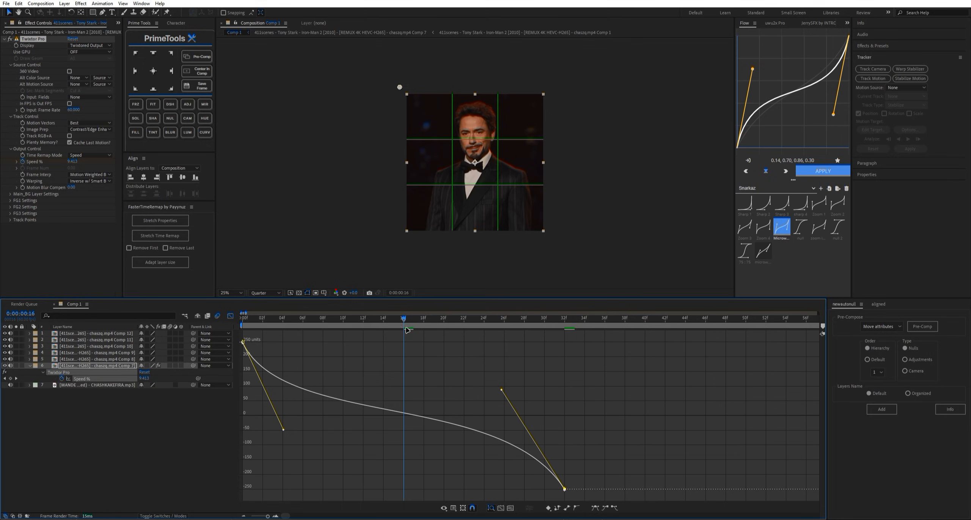
pyautogui.moveTo(401, 323); pyautogui.dragTo(242, 321)
pyautogui.click(231, 316)
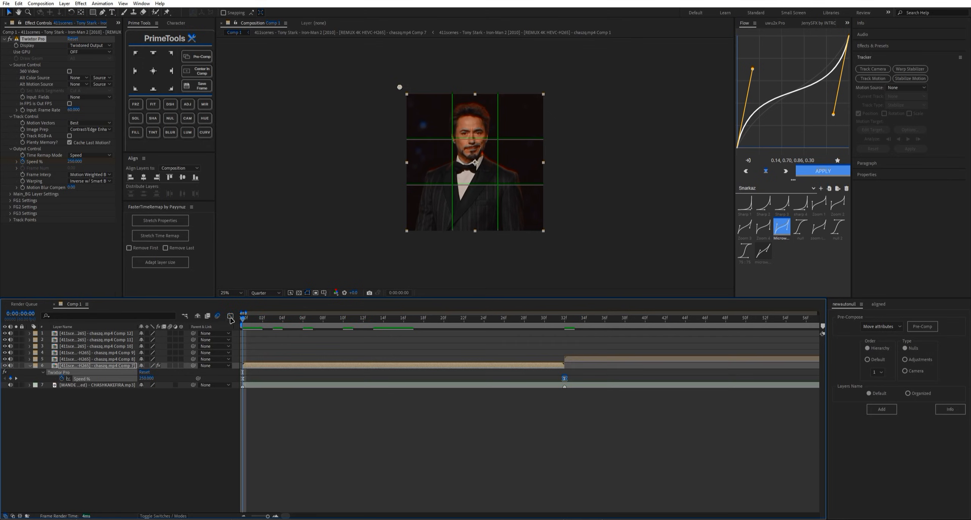
# - Copy the keyframed Twixtor Pro effect from the first clip and paste it onto the second clip at its start
pyautogui.click(415, 367)
pyautogui.click(33, 39)
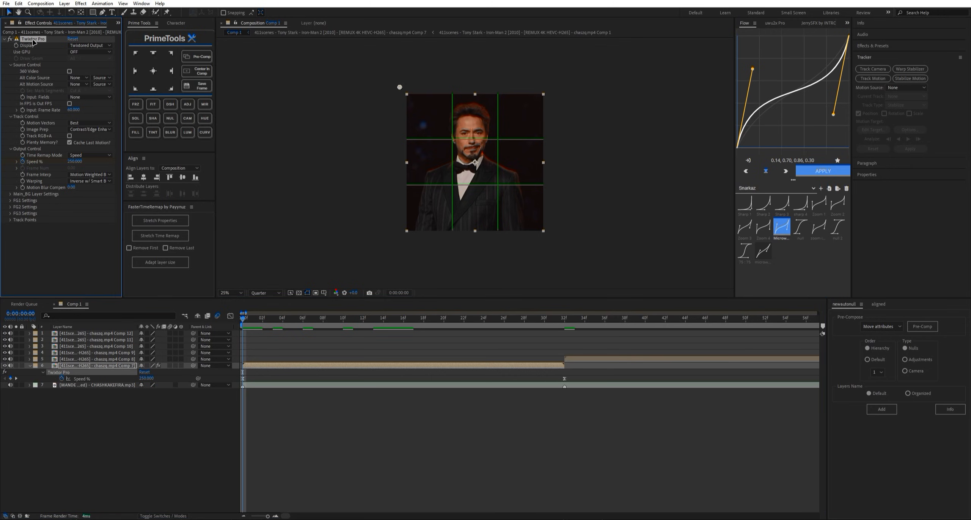
pyautogui.scroll(-2, 428, 381)
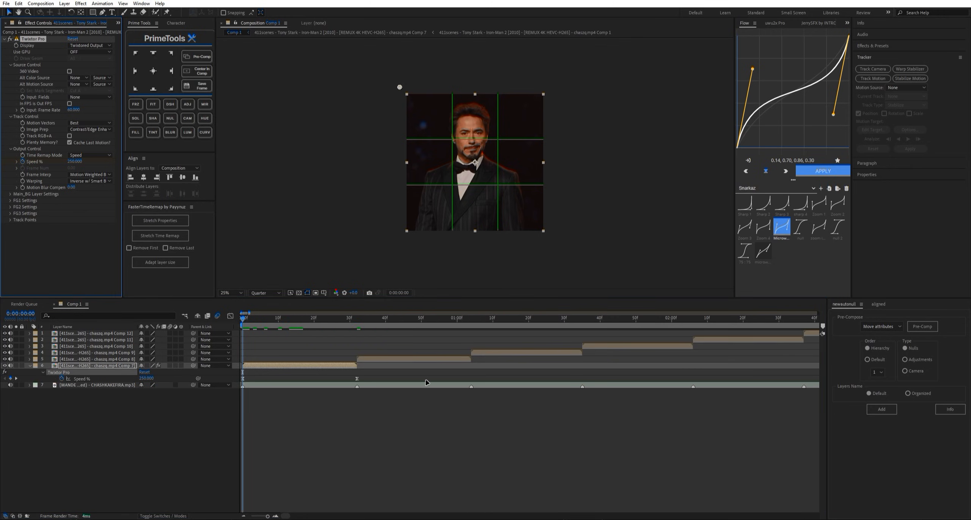
pyautogui.press('k')
pyautogui.click(399, 360)
pyautogui.hotkey('ctrl', 'v')
pyautogui.press('k')
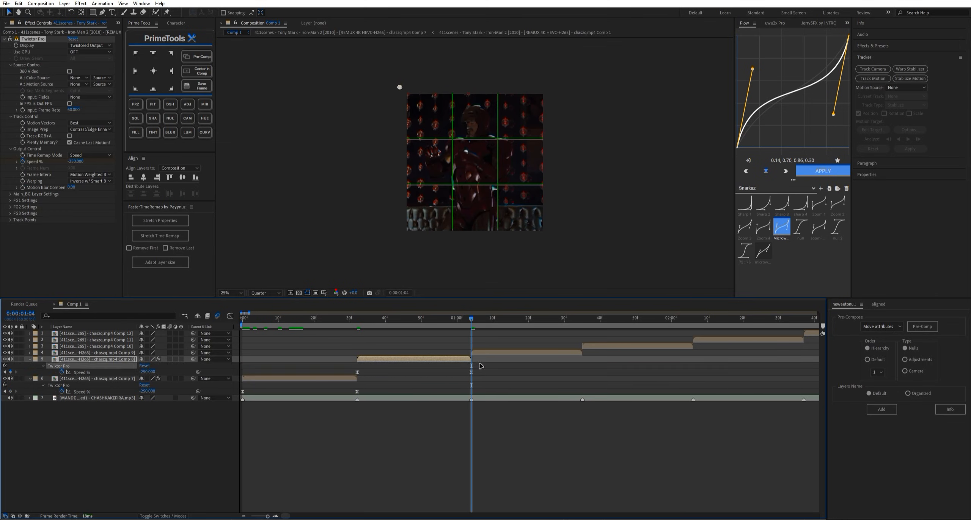
# - Paste the keyframed Twixtor Pro effect onto the third and fourth clips, each at its own start
pyautogui.press('u')
pyautogui.click(500, 353)
pyautogui.hotkey('ctrl', 'v')
pyautogui.press('k')
pyautogui.hscroll(1, 580, 357)
pyautogui.click(573, 346)
pyautogui.hotkey('ctrl', 'v')
pyautogui.press('k')
# - Paste the keyframed Twixtor Pro effect onto the fifth and sixth clips at their starts, then collapse all layers and return to frame 0
pyautogui.hscroll(1, 638, 357)
pyautogui.click(624, 342)
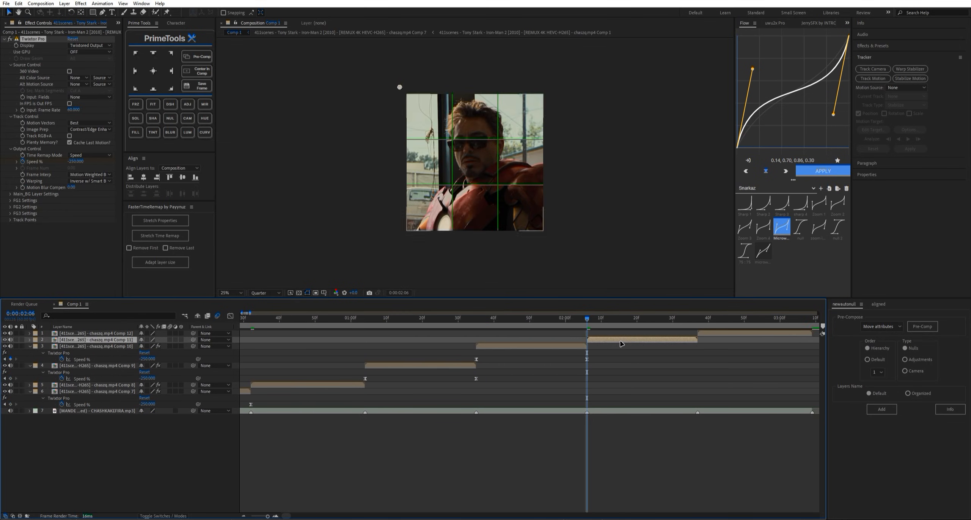
pyautogui.hotkey('ctrl', 'v')
pyautogui.press('k')
pyautogui.click(653, 335)
pyautogui.hotkey('ctrl', 'v')
pyautogui.press('k')
pyautogui.click(558, 357)
pyautogui.press('u')
pyautogui.press('Home')
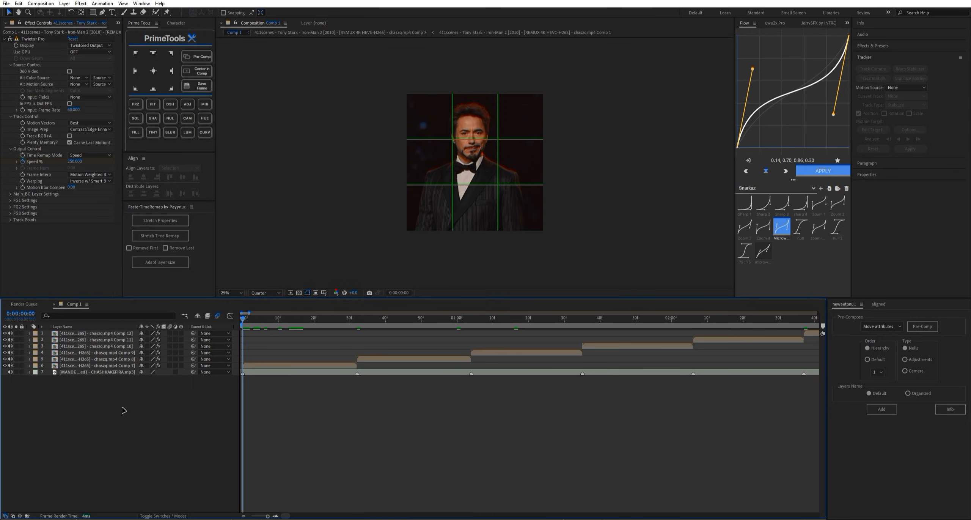
# - Add an adjustment layer above the clips and trim it to the first clip's length, ending at frame 32
pyautogui.hotkey('ctrl', 'alt', 'y')
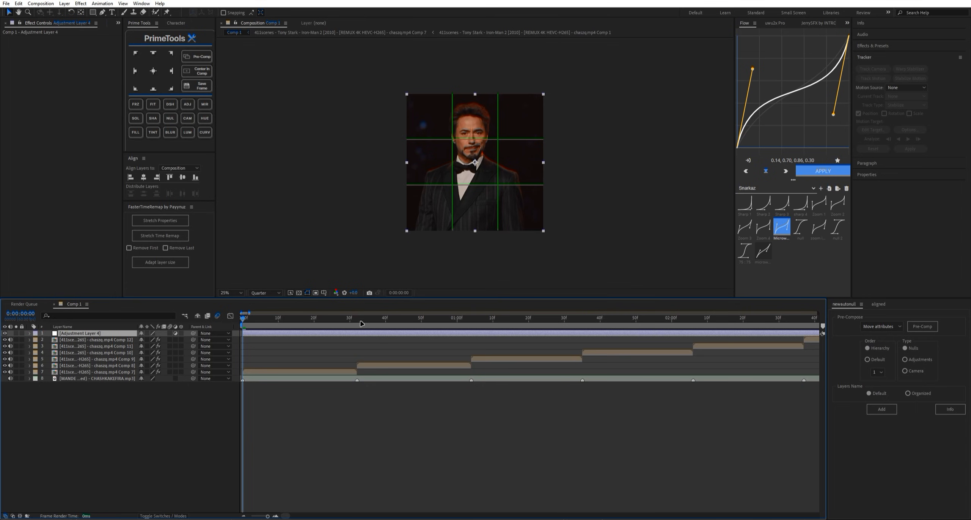
pyautogui.moveTo(361, 323); pyautogui.dragTo(357, 323)
pyautogui.hotkey('ctrl', 'shift', 'd')
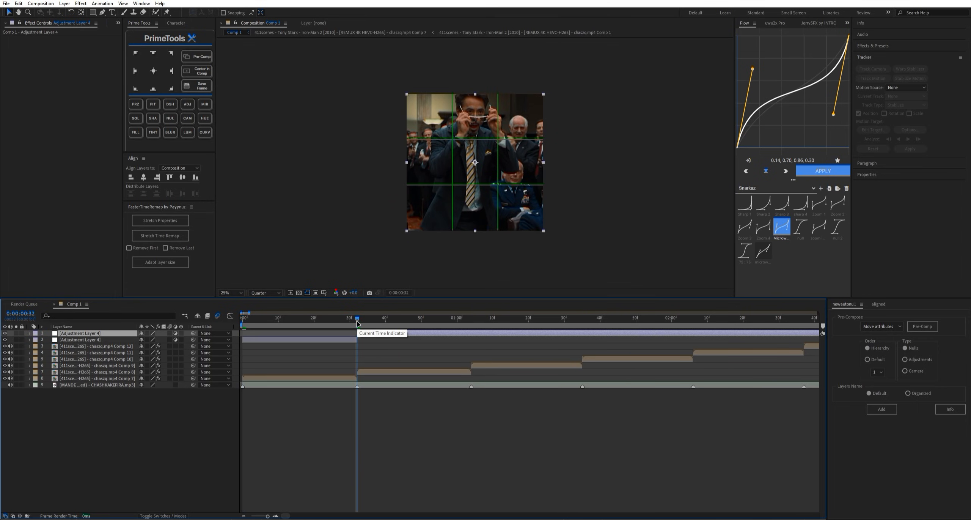
pyautogui.press('Delete')
pyautogui.press('Home')
pyautogui.click(247, 334)
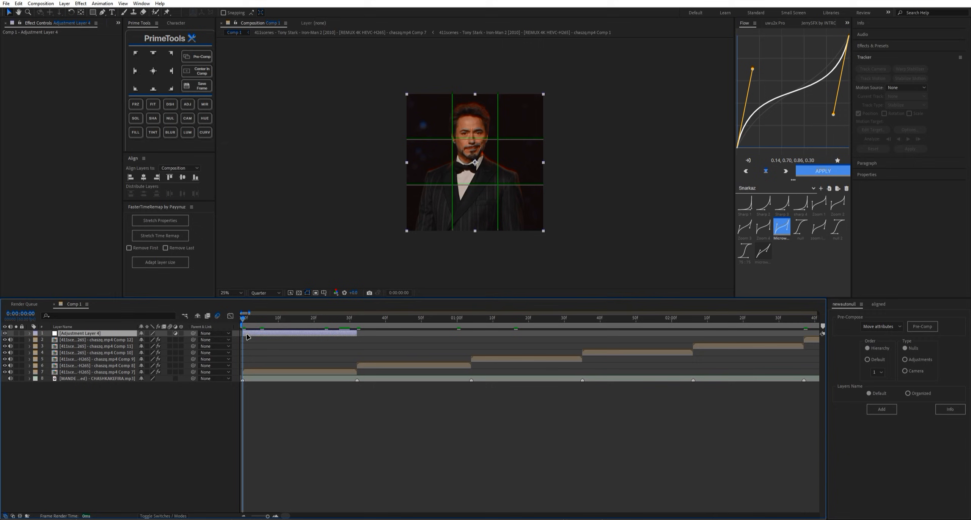
# - Apply the S_BlurMoCurves effect to the adjustment layer over the first clip
pyautogui.hotkey('ctrl', 'space')
pyautogui.write('bl')
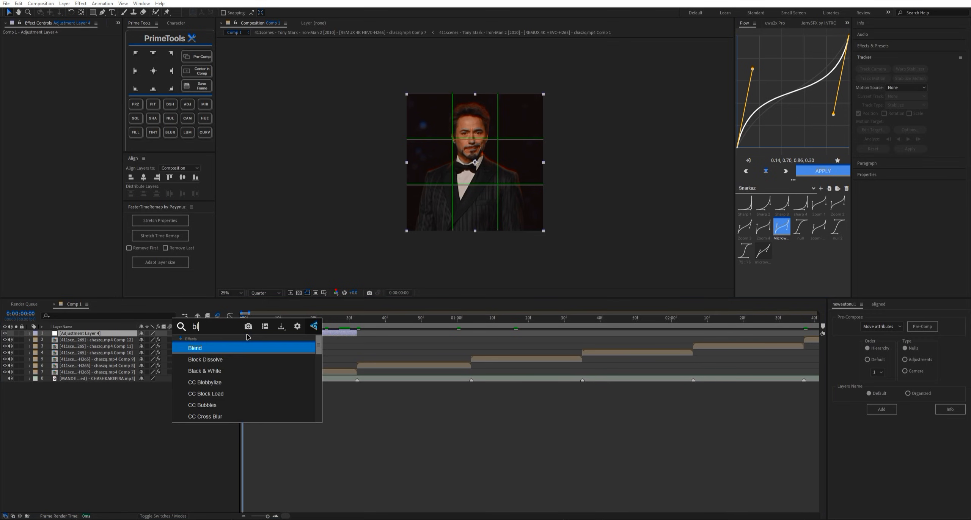
pyautogui.write('ur')
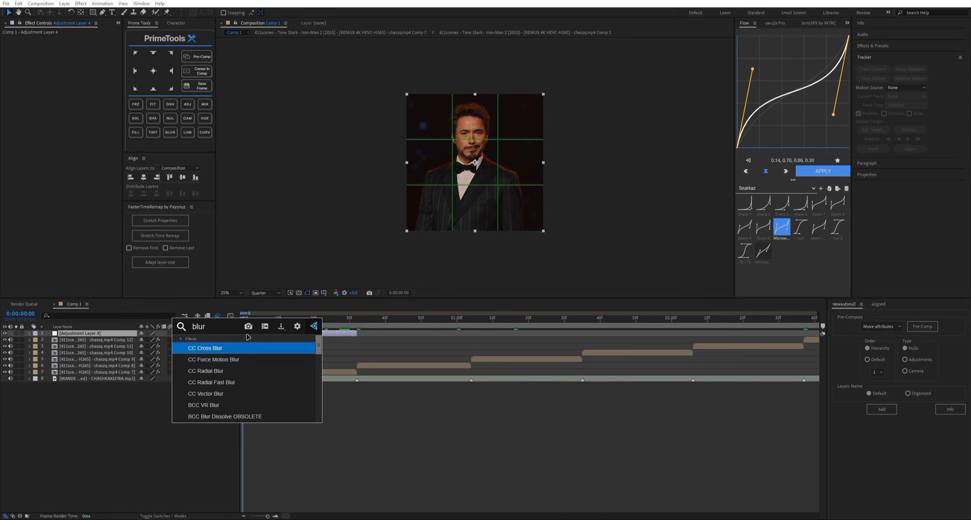
pyautogui.write('mo')
pyautogui.press('Return')
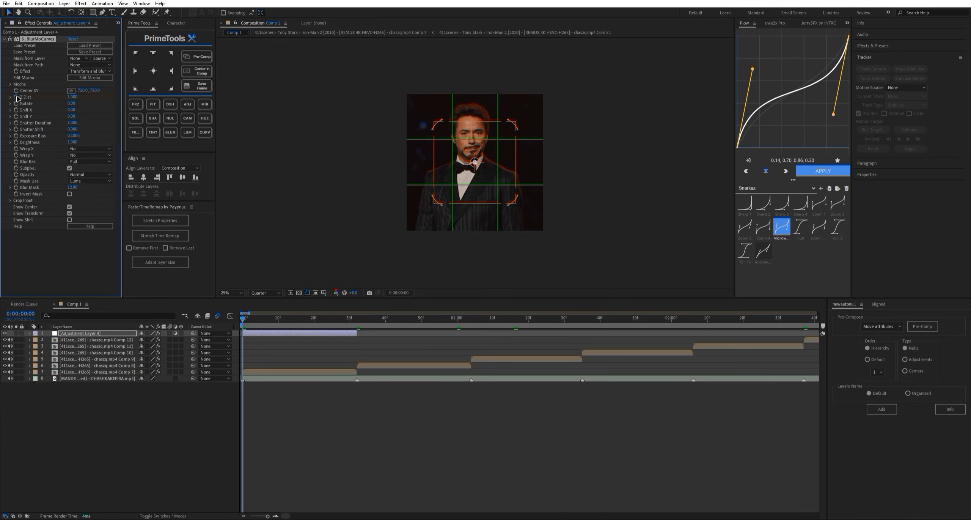
# - Keyframe the effect's Z Dist at frames 0 and 32 with a value of 1.000, and ease both keyframes
pyautogui.click(359, 318)
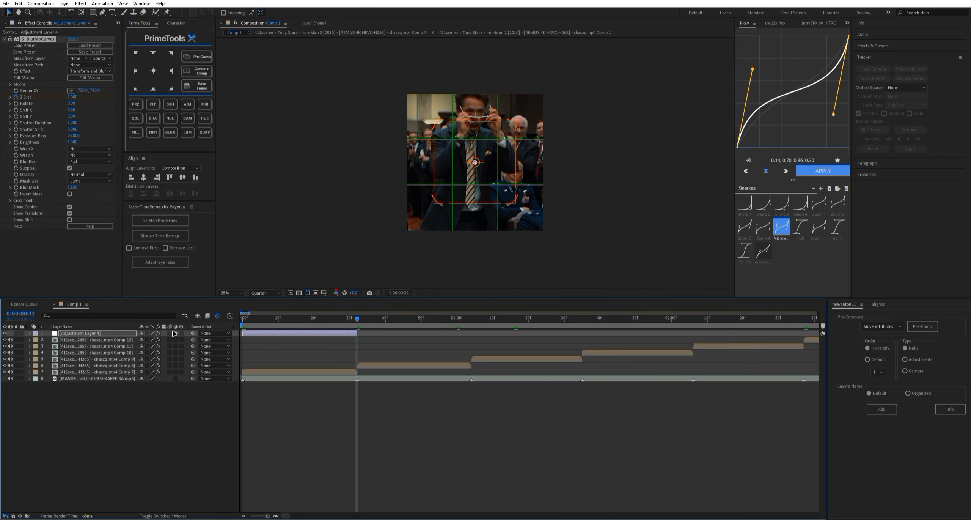
pyautogui.press('u')
pyautogui.click(294, 427)
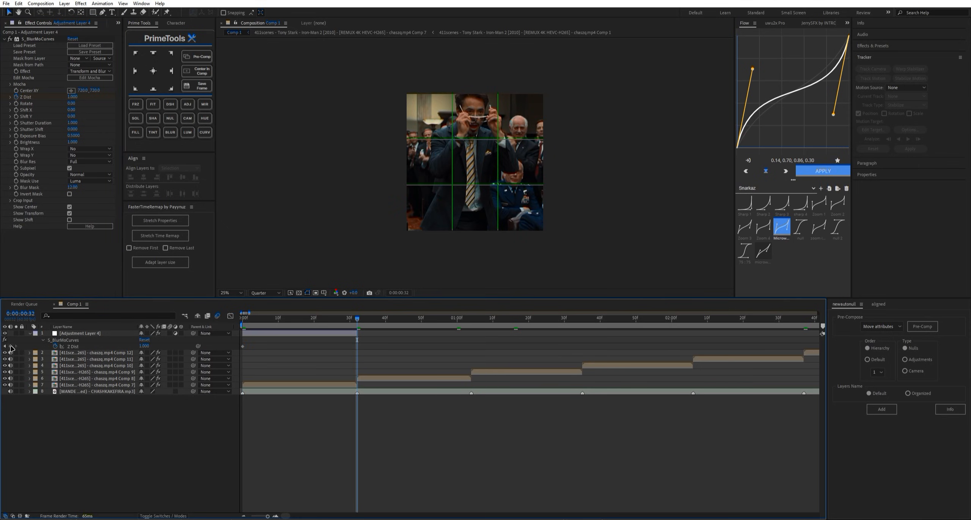
pyautogui.click(11, 346)
pyautogui.moveTo(375, 343); pyautogui.dragTo(222, 363)
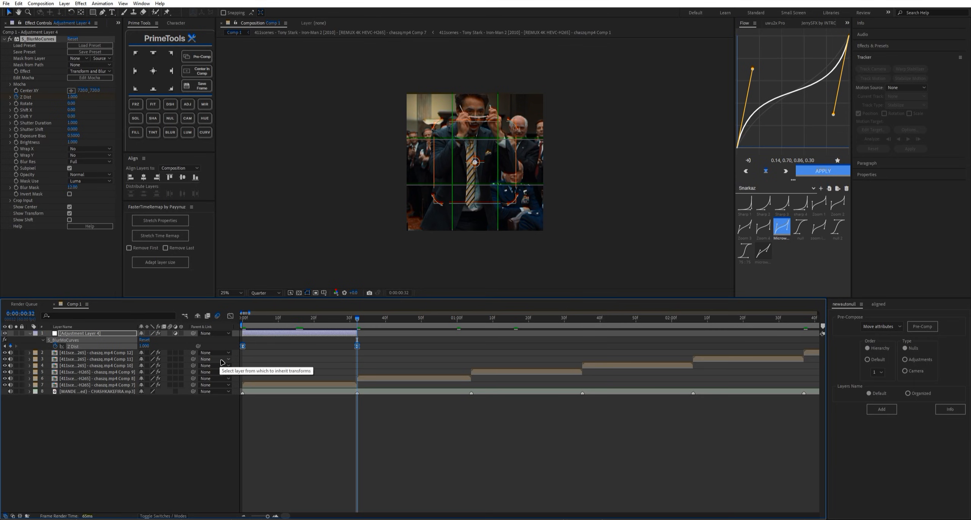
# - In the value graph, pull both Z Dist keyframe handles downward to form a U-shaped dip
pyautogui.moveTo(288, 319); pyautogui.dragTo(290, 319)
pyautogui.click(231, 316)
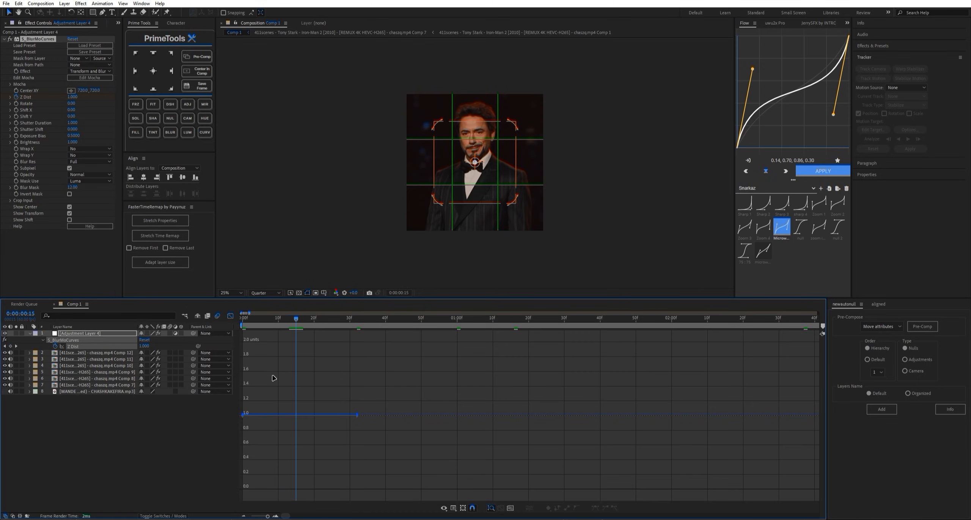
pyautogui.scroll(3, 303, 428)
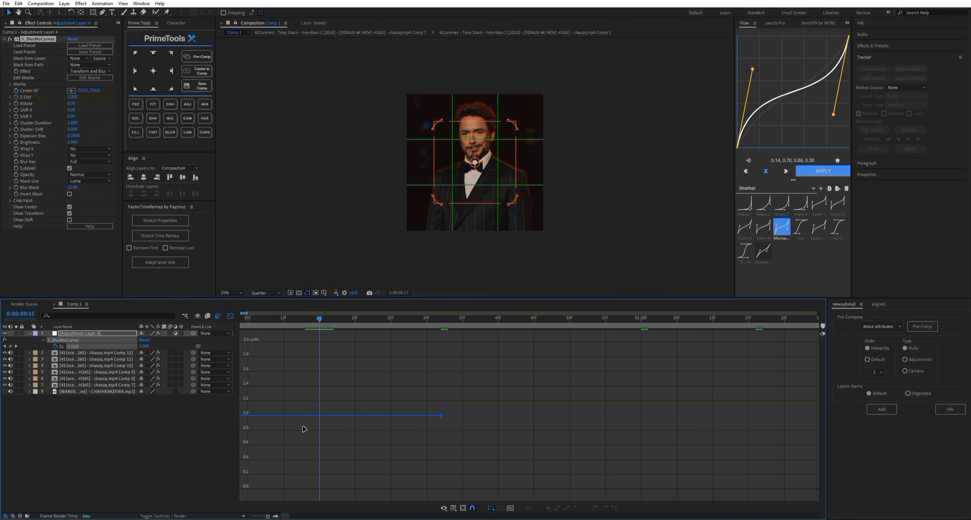
pyautogui.moveTo(510, 398); pyautogui.dragTo(412, 442)
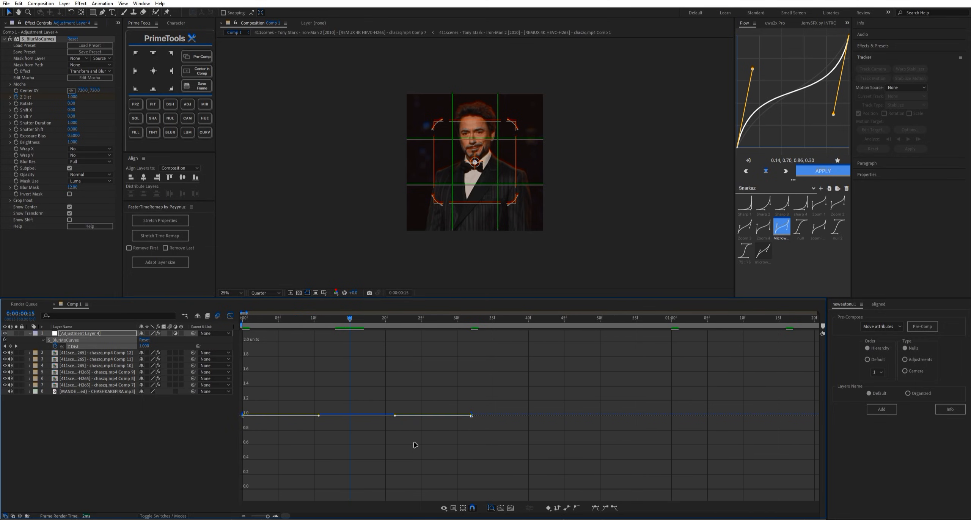
pyautogui.rightClick(403, 360)
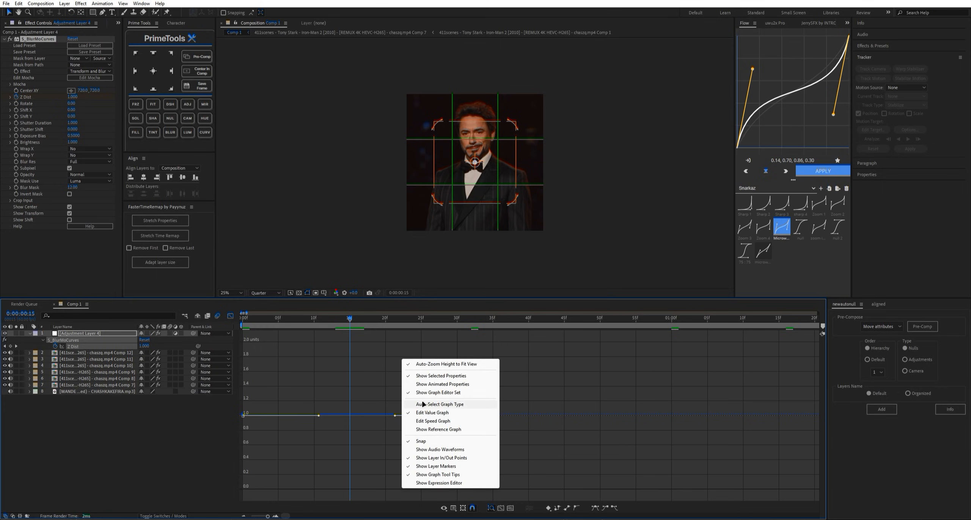
pyautogui.click(388, 388)
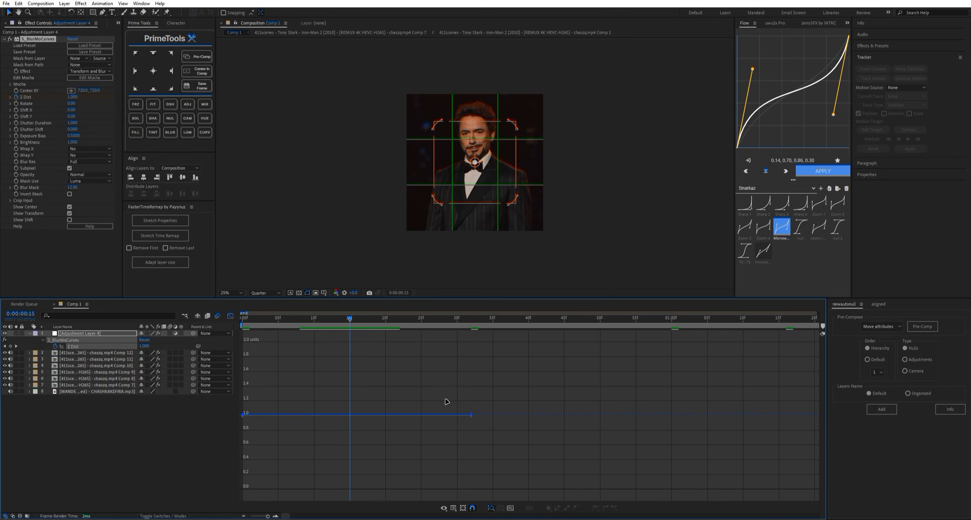
pyautogui.moveTo(496, 399); pyautogui.dragTo(418, 473)
pyautogui.moveTo(319, 342); pyautogui.dragTo(246, 421)
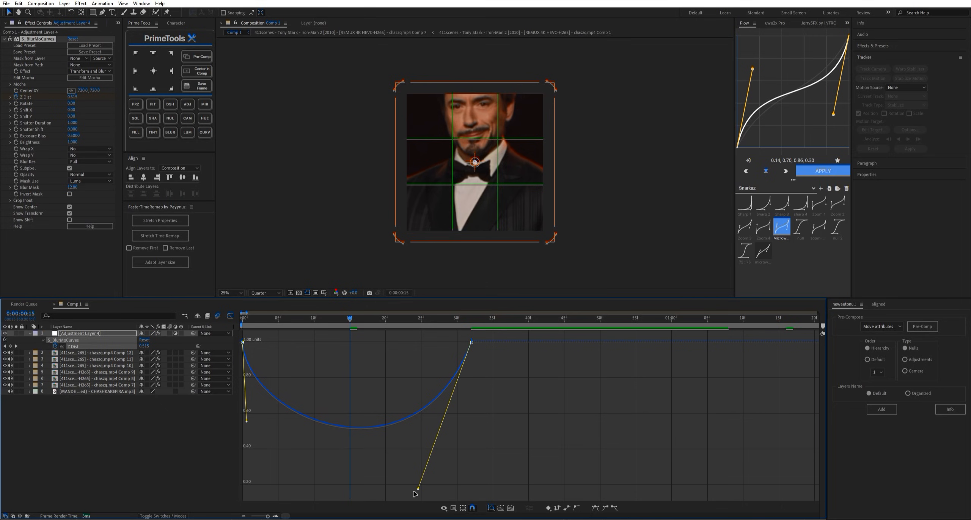
# - Refine both handles into a steep, symmetrical curve with Z Dist about 0.70 at frame 15, and close the graph
pyautogui.moveTo(420, 490); pyautogui.dragTo(463, 414)
pyautogui.moveTo(467, 413); pyautogui.dragTo(467, 414)
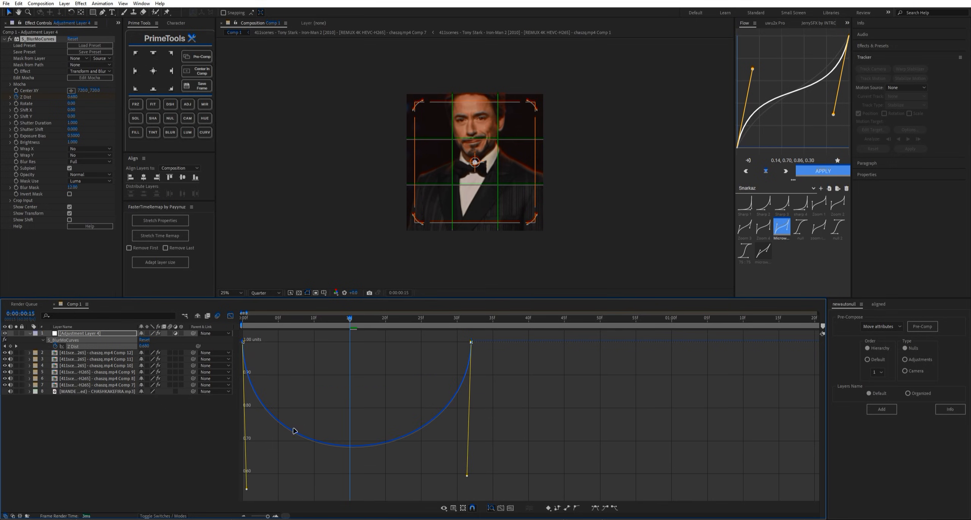
pyautogui.moveTo(247, 488); pyautogui.dragTo(247, 474)
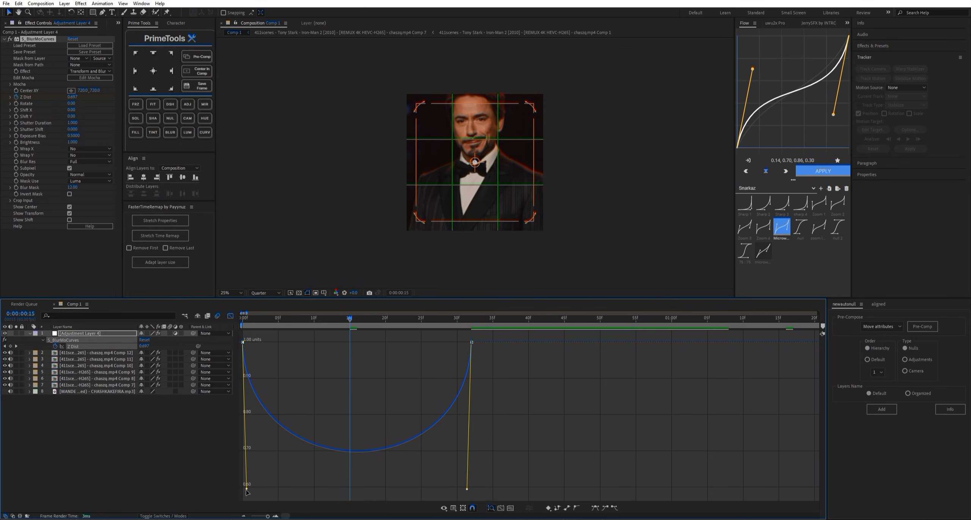
pyautogui.moveTo(247, 489); pyautogui.dragTo(246, 484)
pyautogui.click(230, 315)
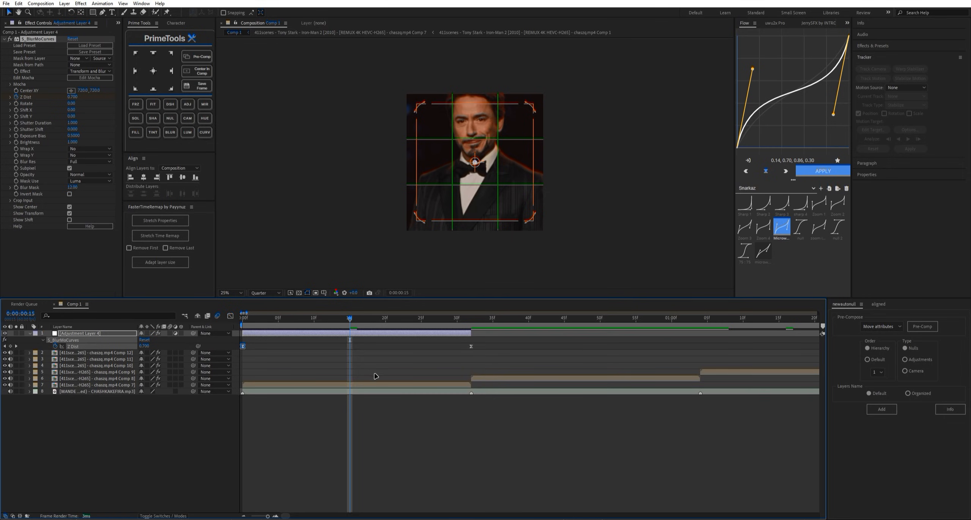
# - Move the blur effect's center up onto the man's face, collapse the adjustment layer, and go to frame 32
pyautogui.moveTo(475, 163); pyautogui.dragTo(472, 140)
pyautogui.press('u')
pyautogui.press('k')
pyautogui.click(434, 333)
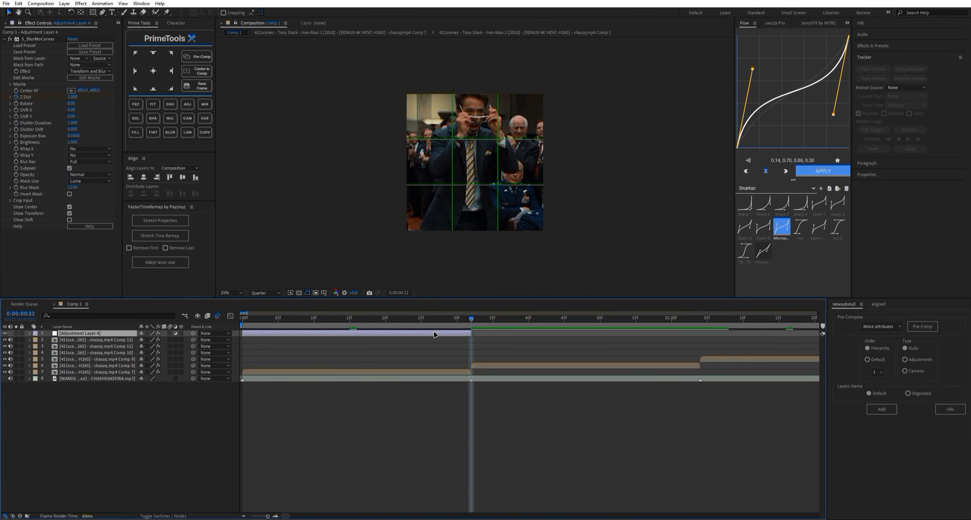
# - Duplicate the adjustment layer over the second clip starting at frame 32, and reposition an effect center onto the subject's face
pyautogui.hotkey('ctrl', 'd')
pyautogui.press('[')
pyautogui.press('u')
pyautogui.press('u')
pyautogui.press('k')
pyautogui.click(570, 334)
pyautogui.moveTo(472, 140)
pyautogui.mouseDown()
pyautogui.moveTo(478, 118)
pyautogui.moveTo(474, 136)
pyautogui.mouseUp()
# - Duplicate the adjustment layer over the third and fourth clips, aligning each copy to its clip's start
pyautogui.hotkey('ctrl', 'd')
pyautogui.press('[')
pyautogui.press('k')
pyautogui.click(540, 334)
pyautogui.hotkey('ctrl', 'd')
pyautogui.press('[')
# - Duplicate the adjustment layer over the fifth and sixth clips at their starts, and adjust the effect center to the subject's face
pyautogui.click(628, 334)
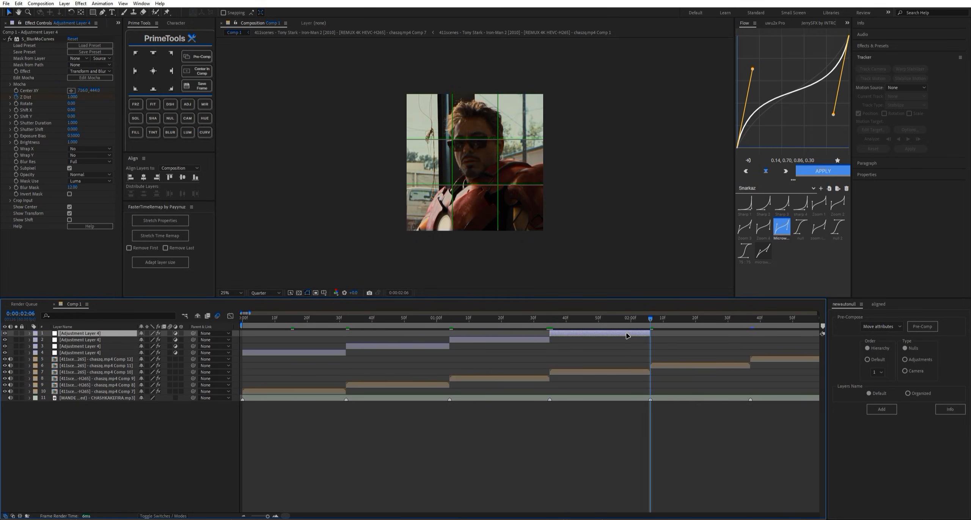
pyautogui.hotkey('ctrl', 'd')
pyautogui.moveTo(558, 339); pyautogui.dragTo(518, 356)
pyautogui.press('u')
pyautogui.press('k')
pyautogui.moveTo(474, 136); pyautogui.dragTo(480, 130)
pyautogui.hotkey('ctrl', 'd')
pyautogui.press('[')
pyautogui.press('u')
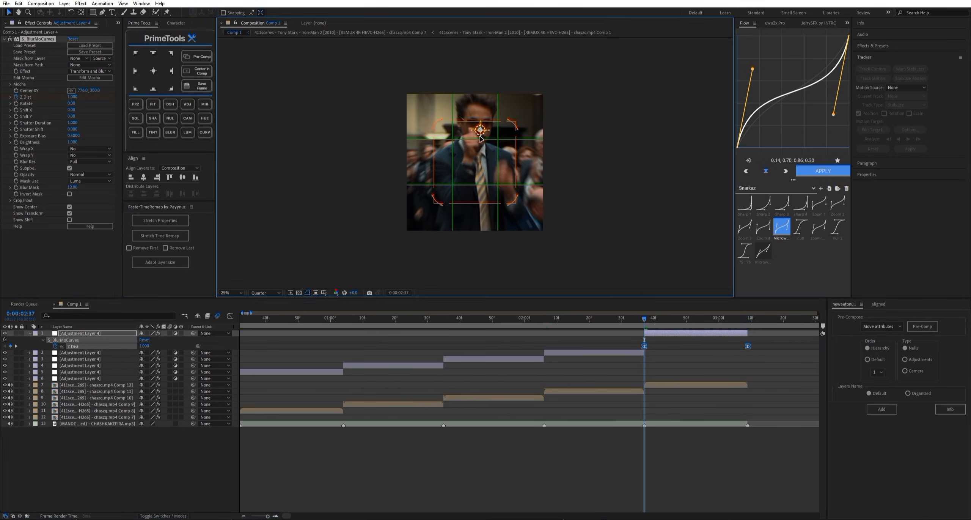
# - End the work area at the last clip's end, preview the edit from the start, and return to frame 0
pyautogui.moveTo(617, 321); pyautogui.dragTo(646, 322)
pyautogui.press('n')
pyautogui.press('Home')
pyautogui.press('space')
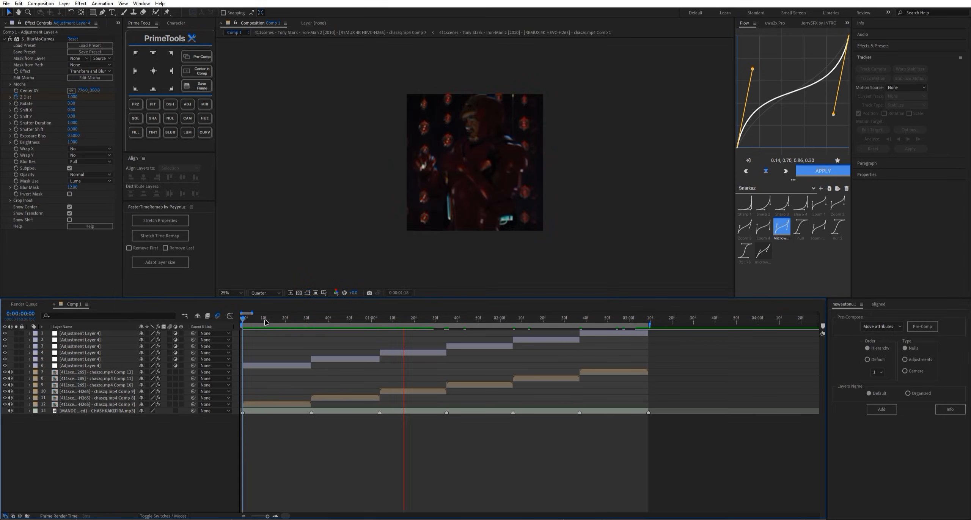
pyautogui.moveTo(322, 322); pyautogui.dragTo(243, 322)
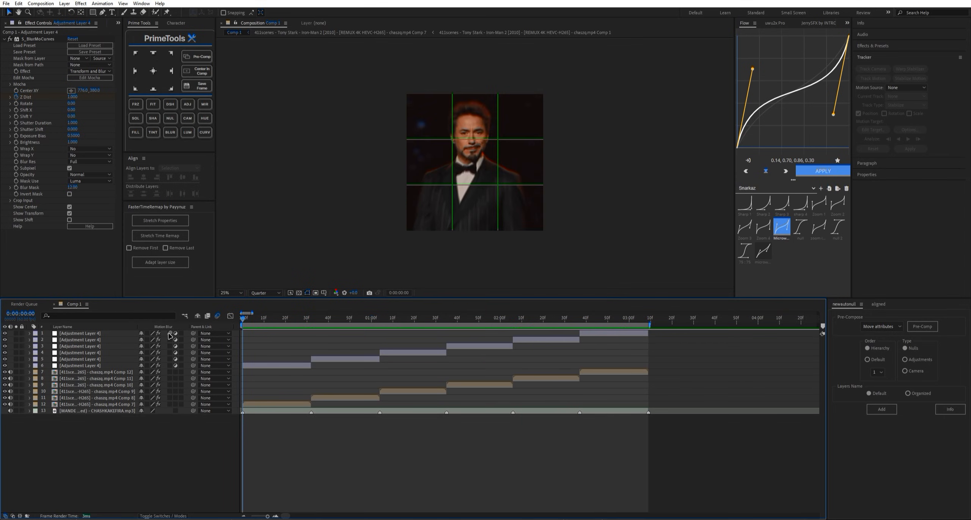
# - Enable motion blur on all adjustment and clip layers, and pre-compose these layers with all attributes moved into the new composition
pyautogui.moveTo(169, 333); pyautogui.dragTo(177, 410)
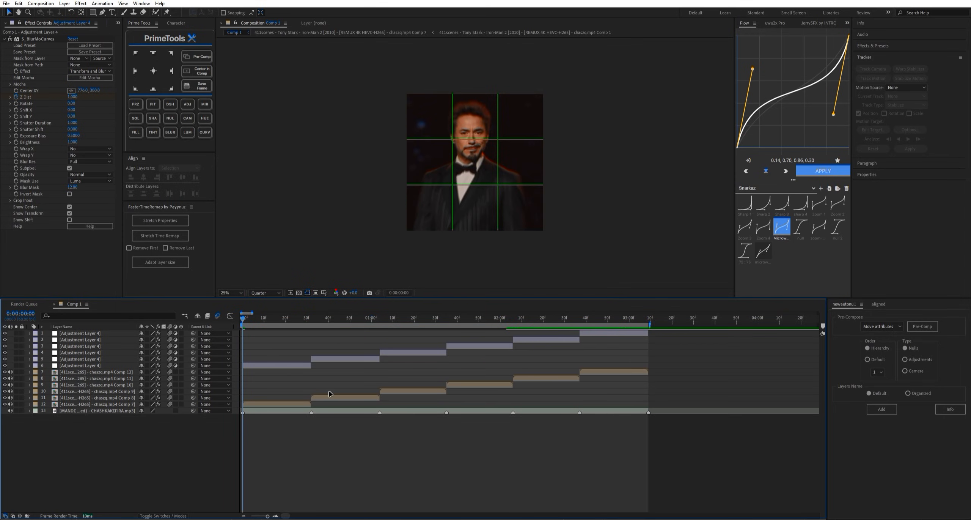
pyautogui.click(580, 333)
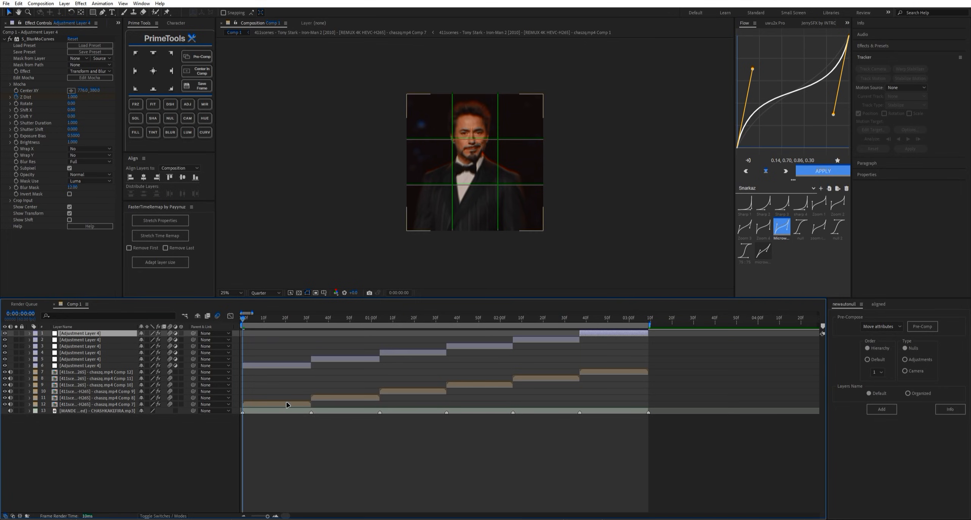
pyautogui.keyDown('shift'); pyautogui.click(296, 405); pyautogui.keyUp('shift')
pyautogui.hotkey('ctrl', 'shift', 'c')
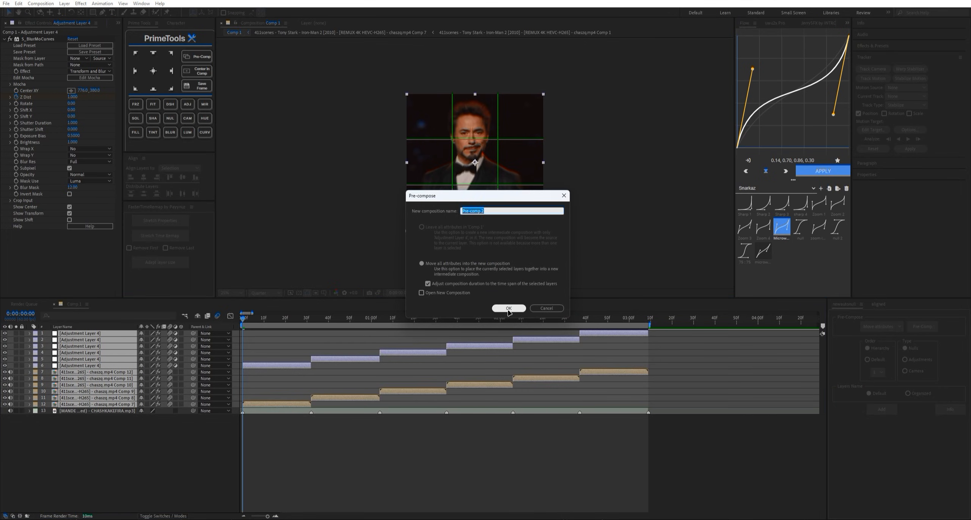
pyautogui.click(509, 310)
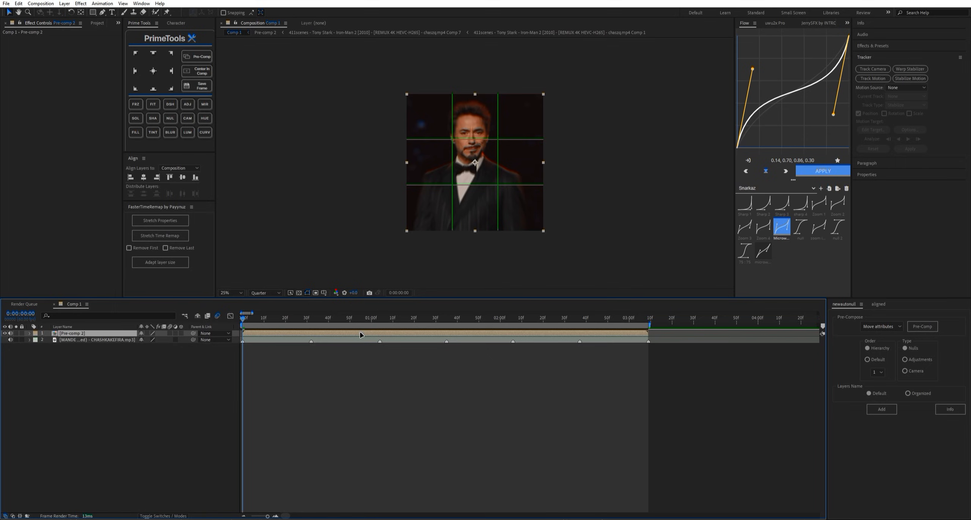
# - Apply the RSMB Pro effect to the pre-composed layer
pyautogui.hotkey('ctrl', 'space')
pyautogui.write('rsm')
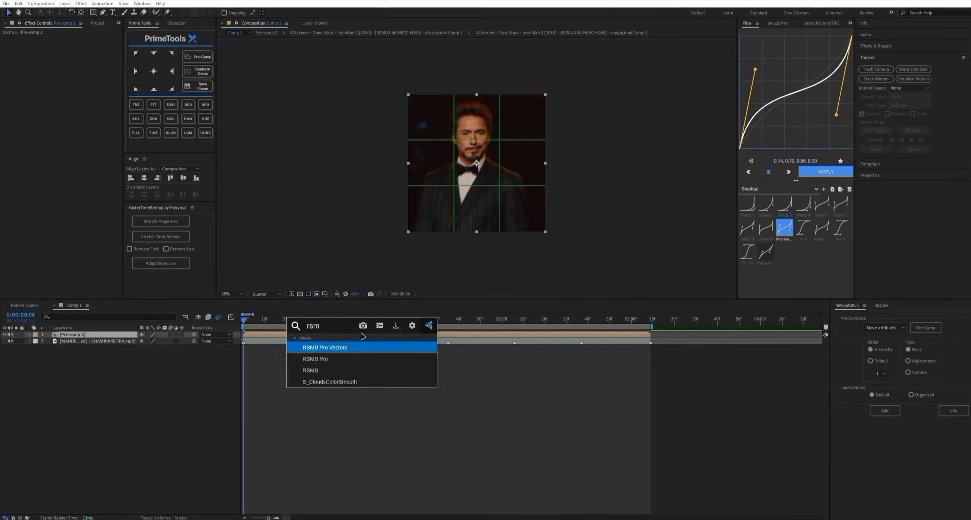
pyautogui.press('Down')
pyautogui.press('Return')
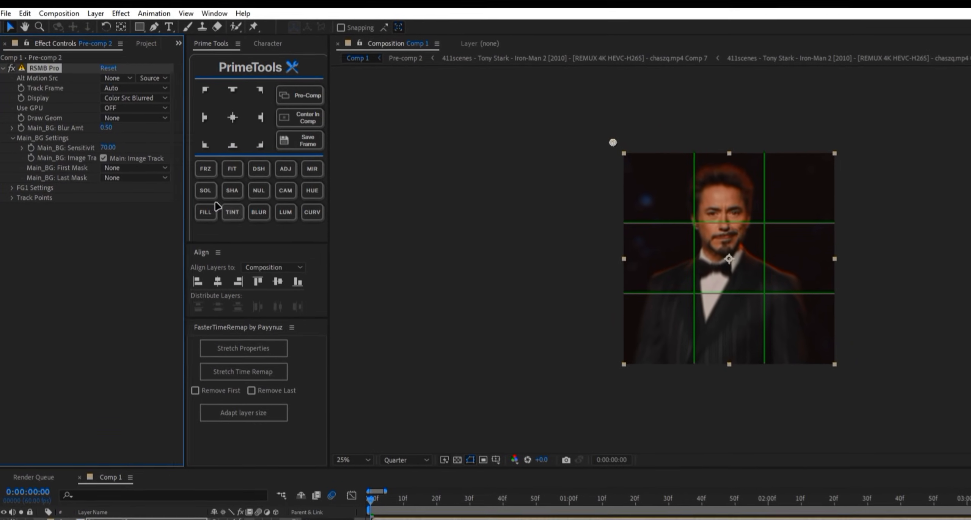
# - Set RSMB Pro's main blur amount to 1.20 and its sensitivity to 100, and preview the composition
pyautogui.click(86, 98)
pyautogui.write('1')
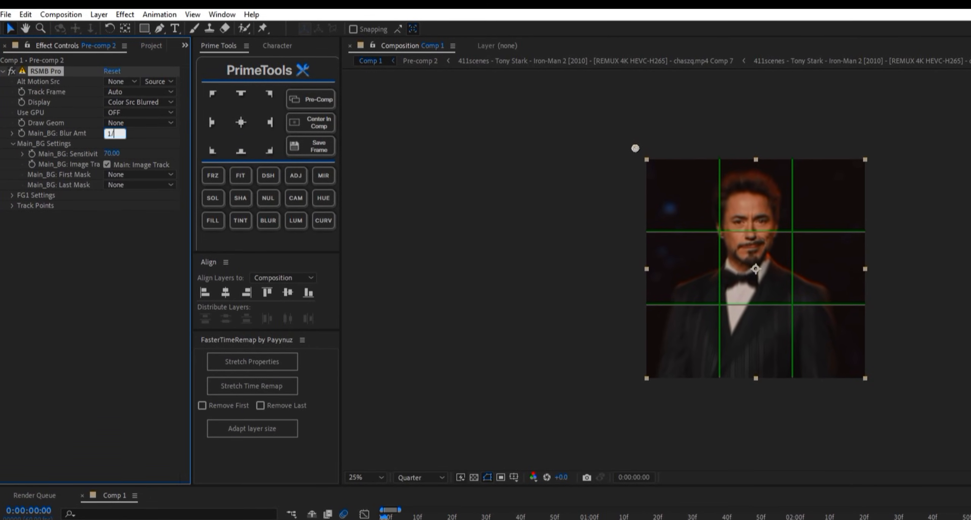
pyautogui.write('.2')
pyautogui.press('Return')
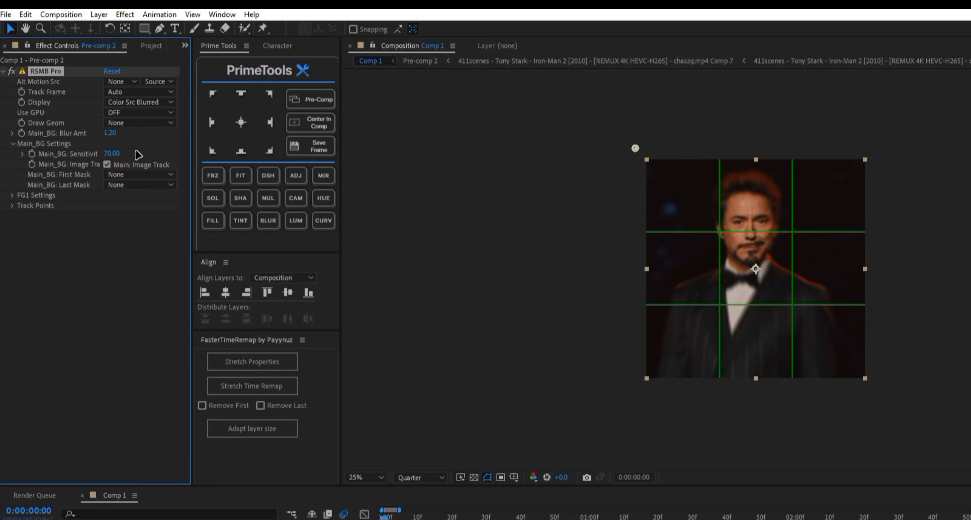
pyautogui.click(113, 153)
pyautogui.write('100')
pyautogui.press('Return')
pyautogui.click(340, 471)
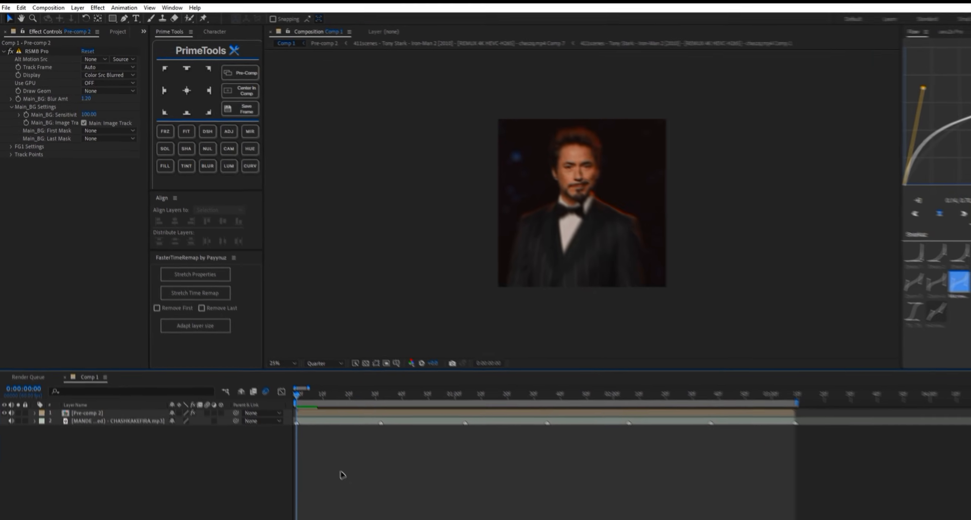
pyautogui.press('space')
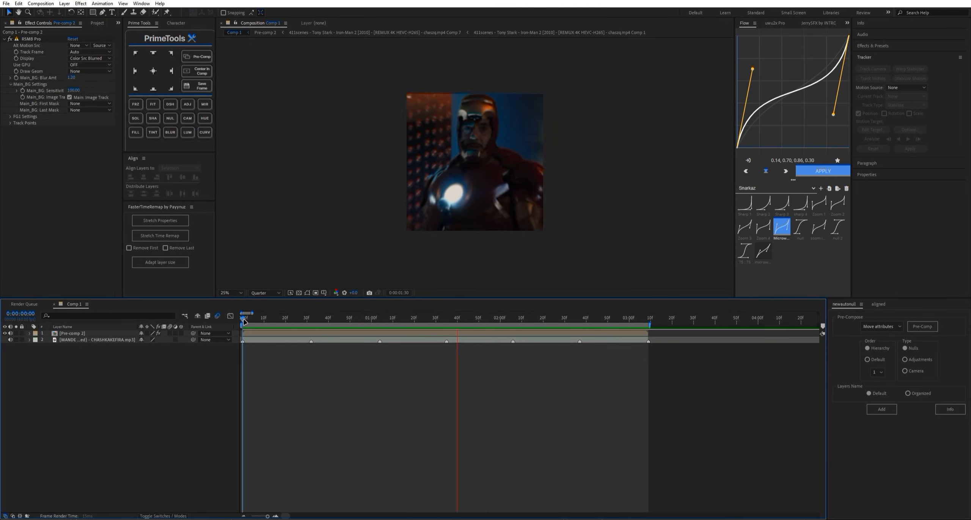